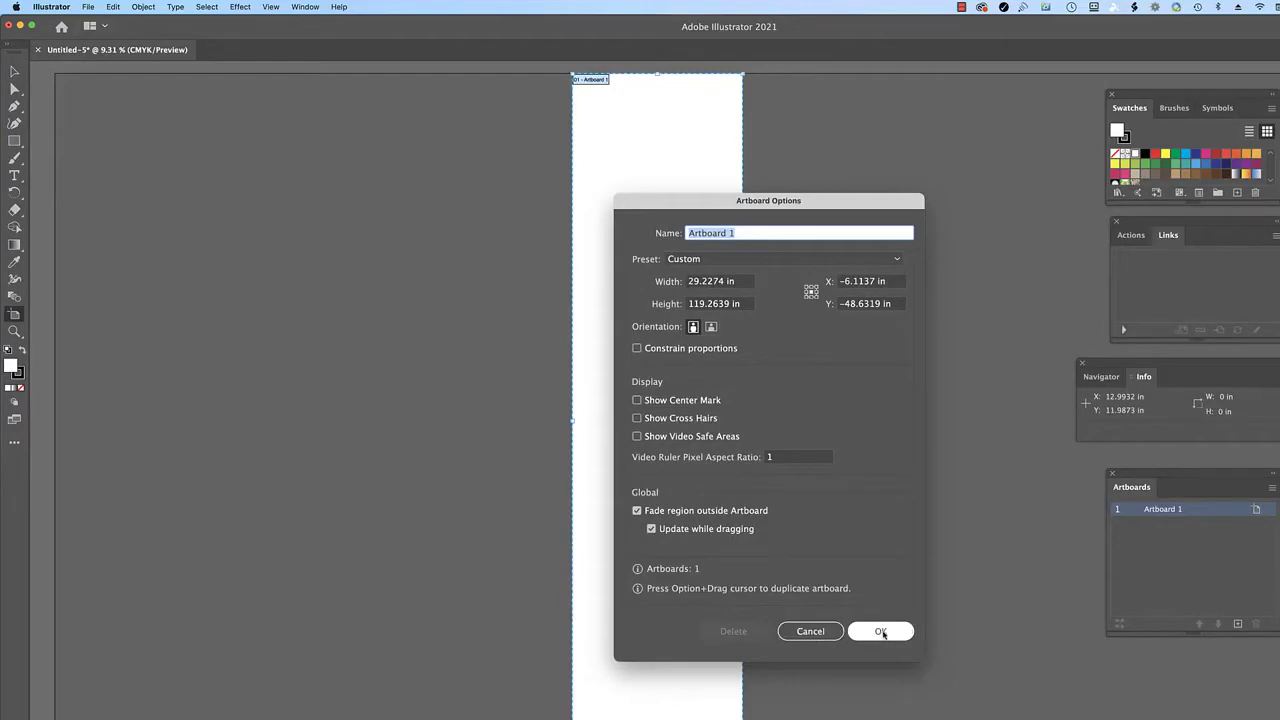
# Accept the options for Artboard 1 and add two new layers above Layer 1
pyautogui.click(881, 632)
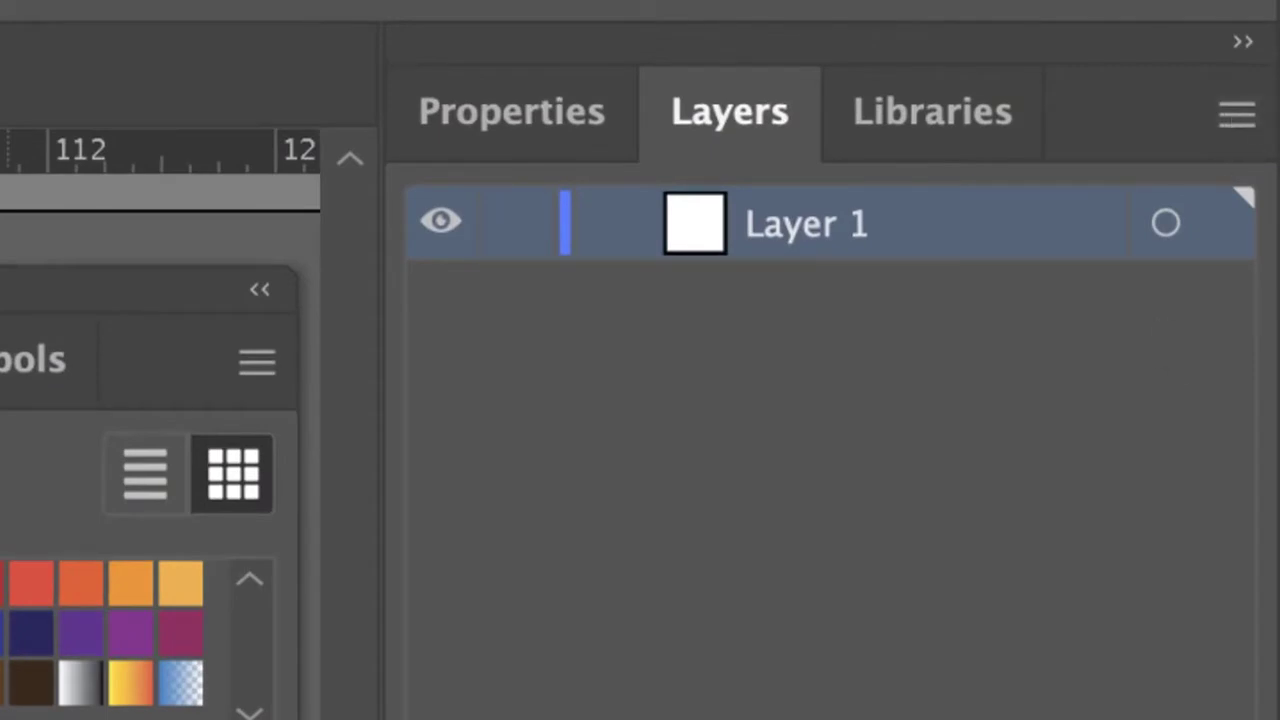
pyautogui.hotkey('ctrl', 'l')
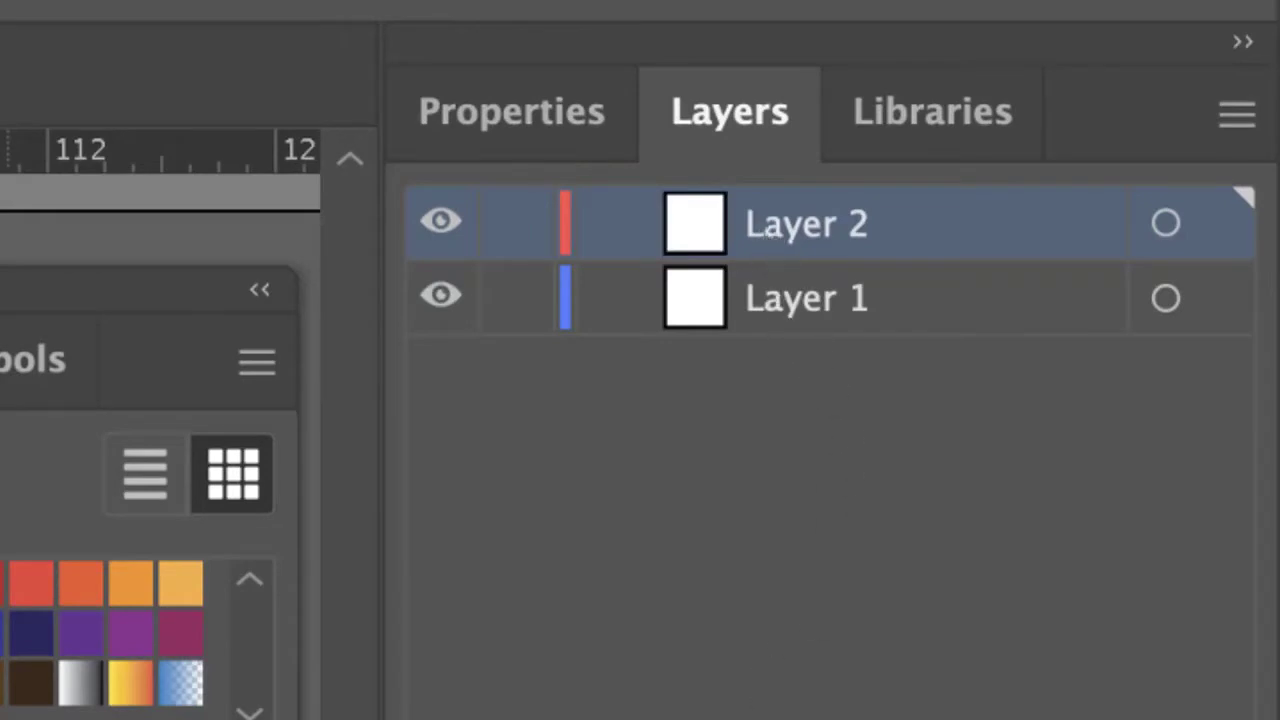
pyautogui.hotkey('ctrl', 'l')
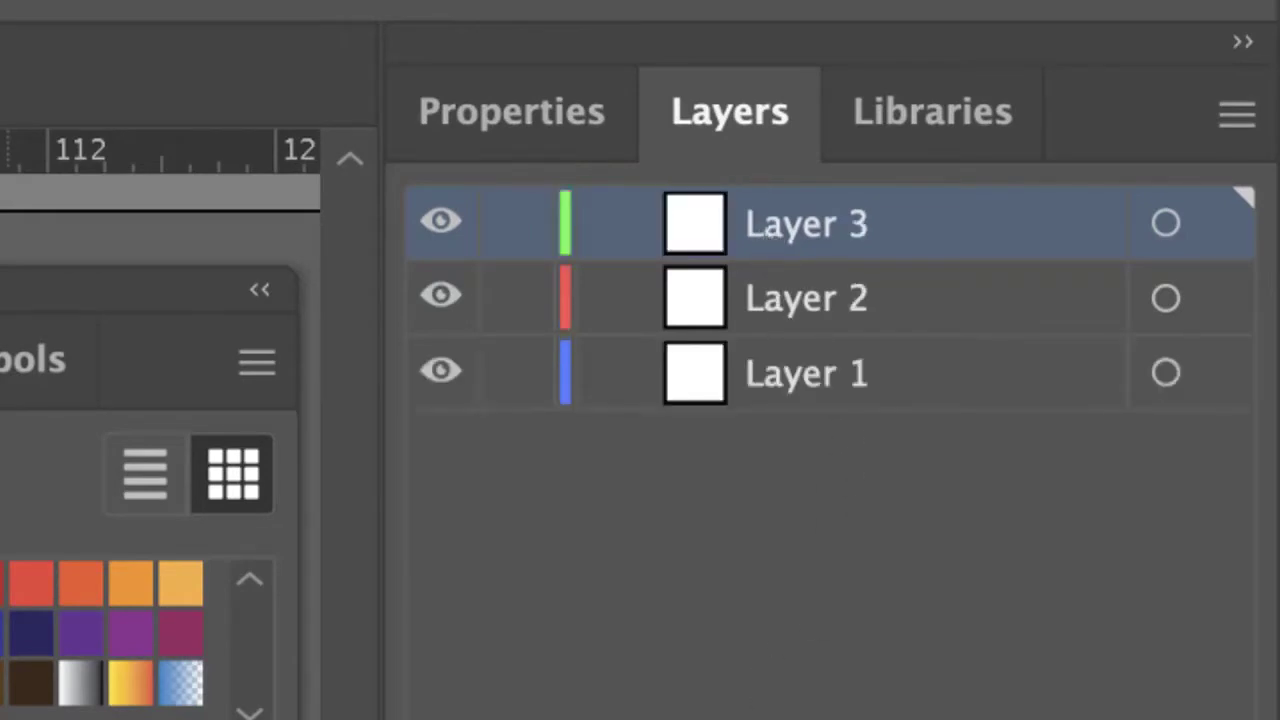
# Rename Layer 1 as PrintData and Layer 2 as KissCut
pyautogui.doubleClick(757, 398)
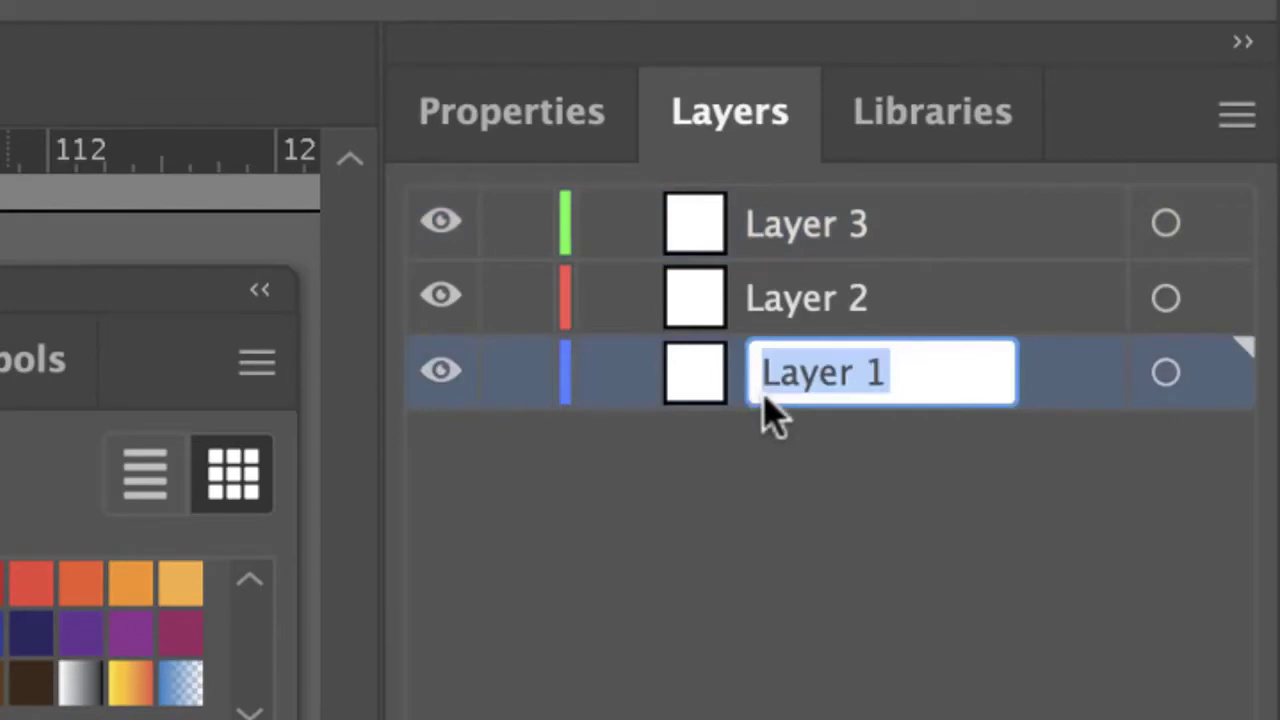
pyautogui.write('PrintData')
pyautogui.press('Return')
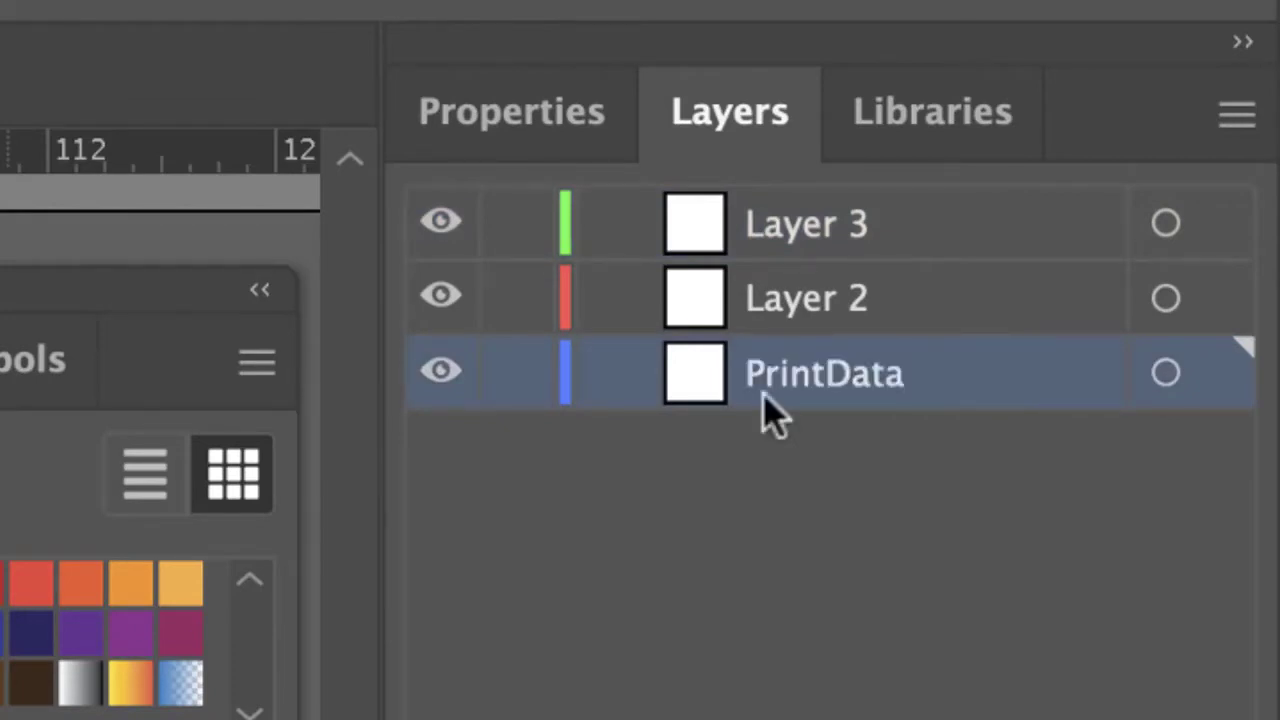
pyautogui.doubleClick(831, 305)
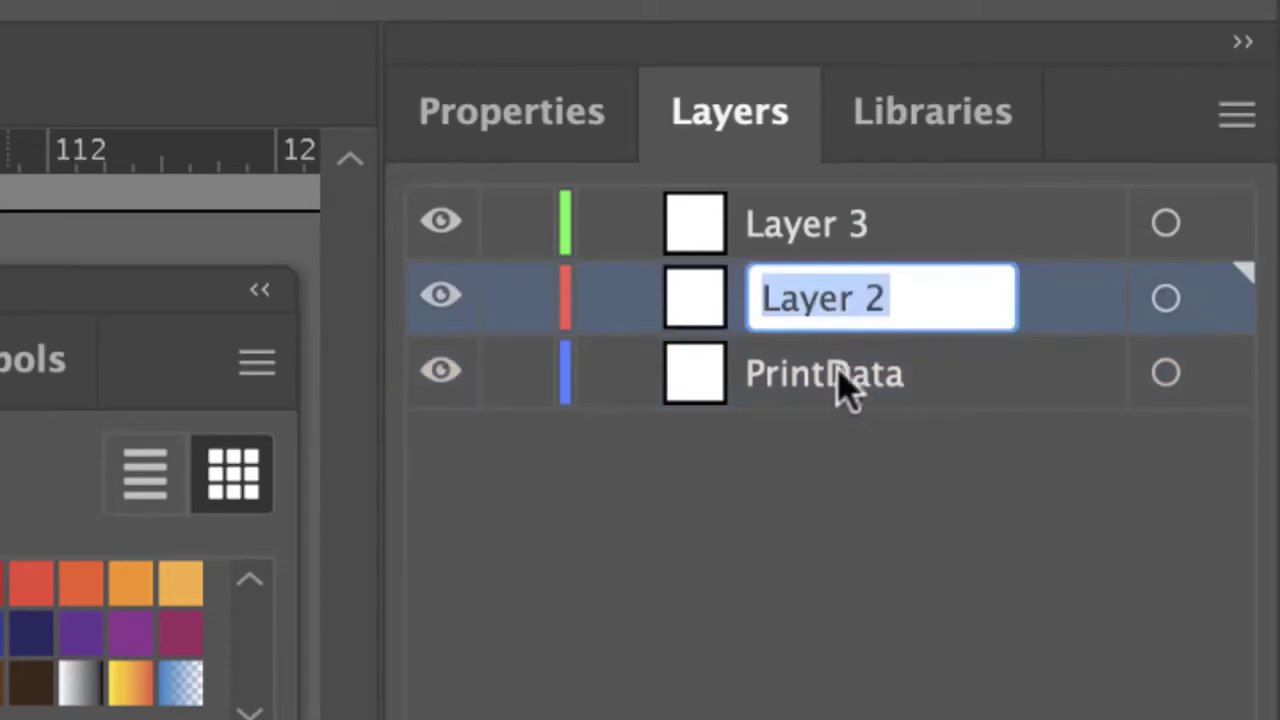
pyautogui.write('Kiss')
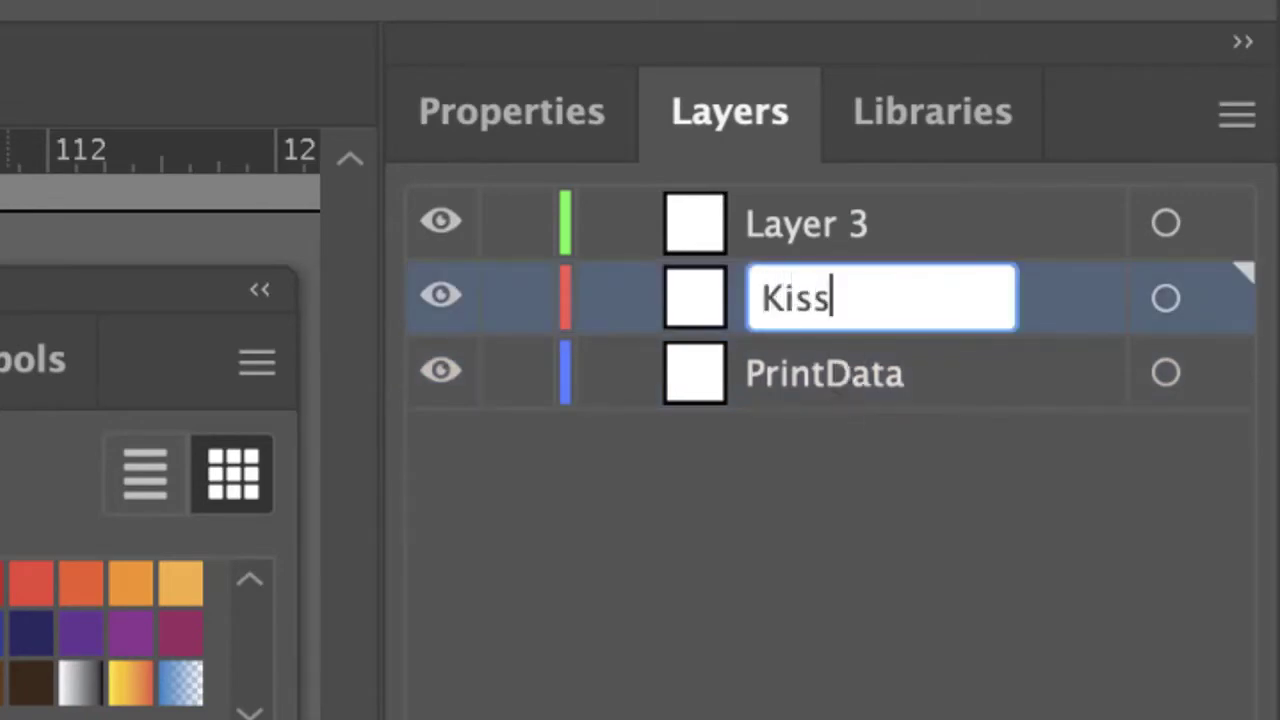
pyautogui.write('Cut')
pyautogui.press('Return')
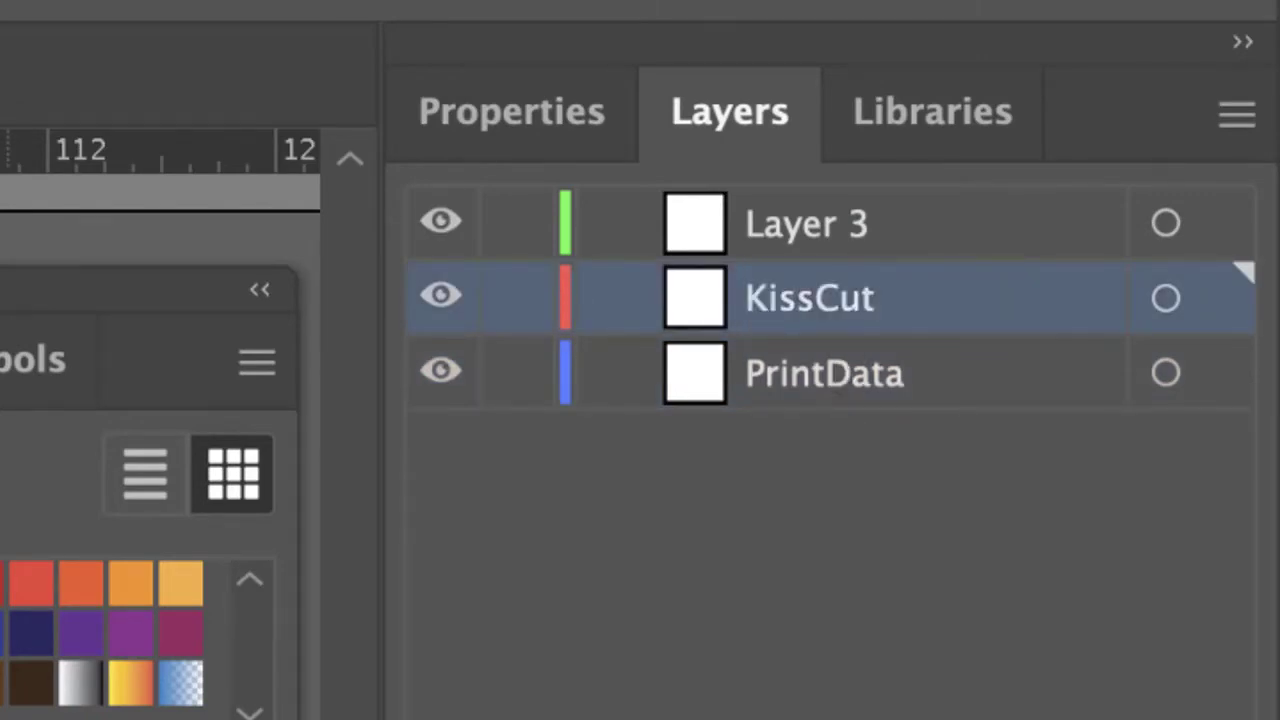
# Rename Layer 3, above the KissCut layer, as FlexCut
pyautogui.doubleClick(790, 228)
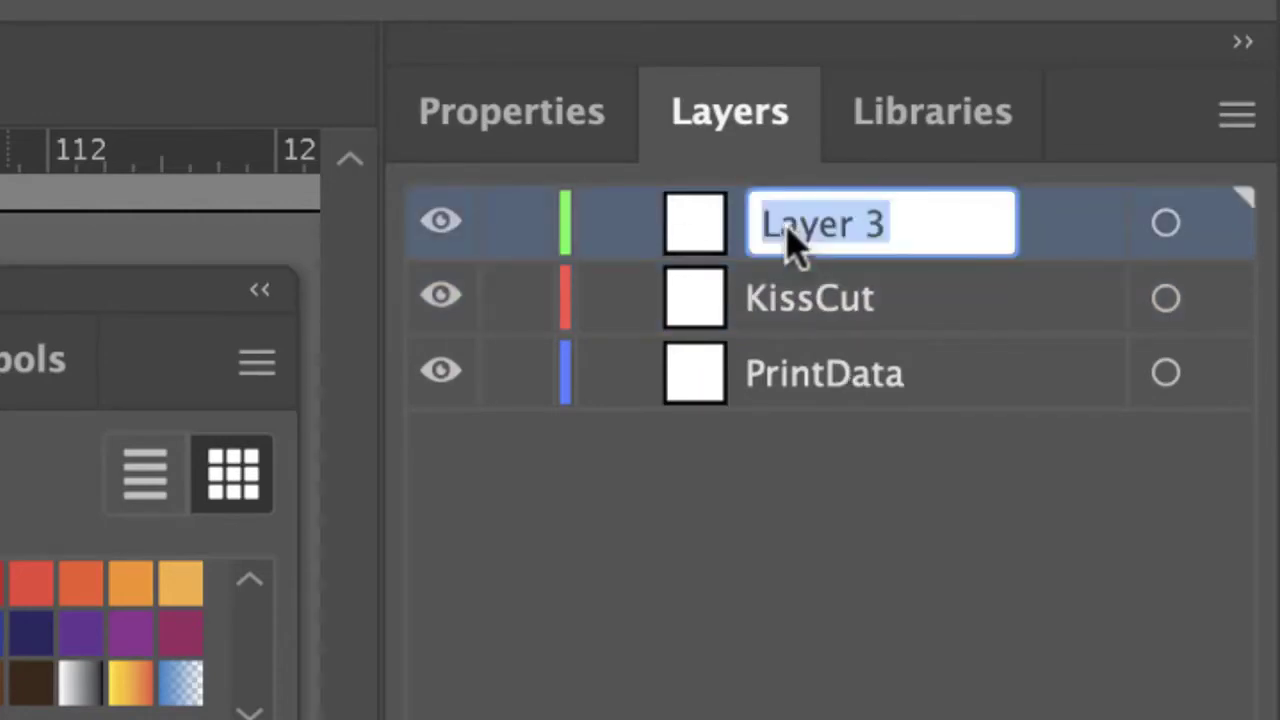
pyautogui.write('FlexCut')
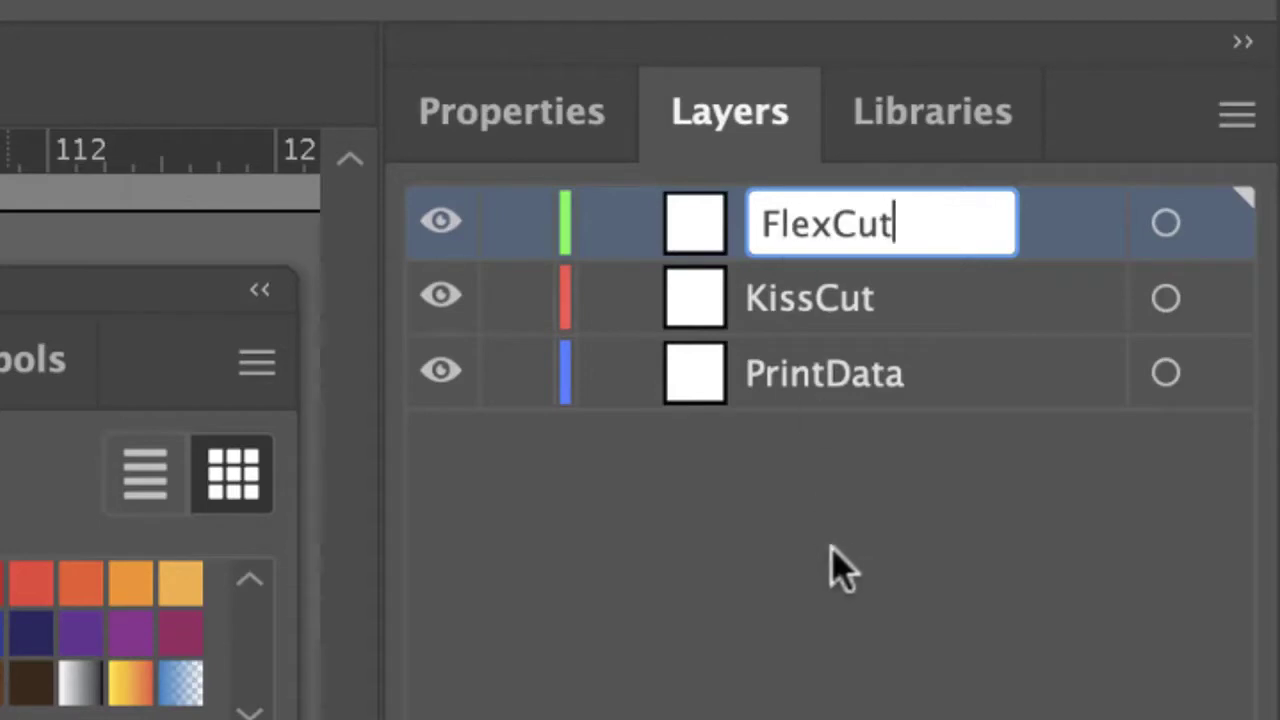
pyautogui.click(832, 568)
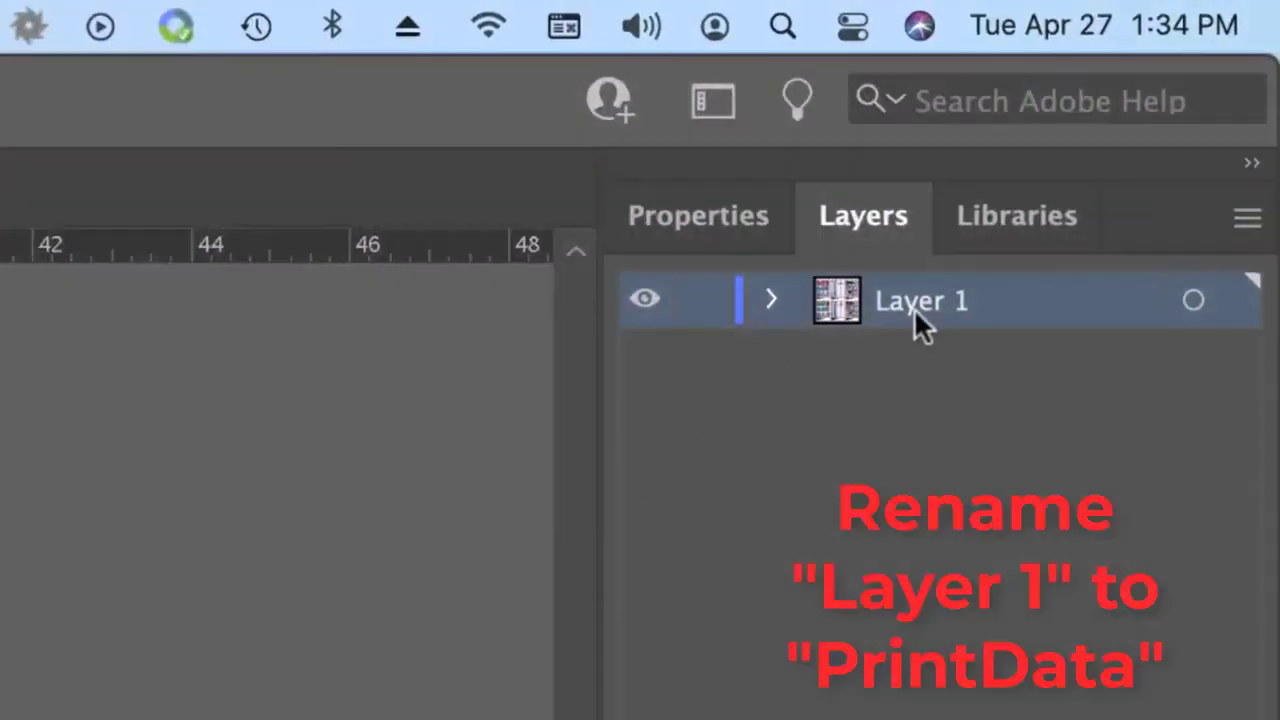
# In the starwars Print.ai document, rename Layer 1 as PrintData and add two new layers above it
pyautogui.doubleClick(914, 308)
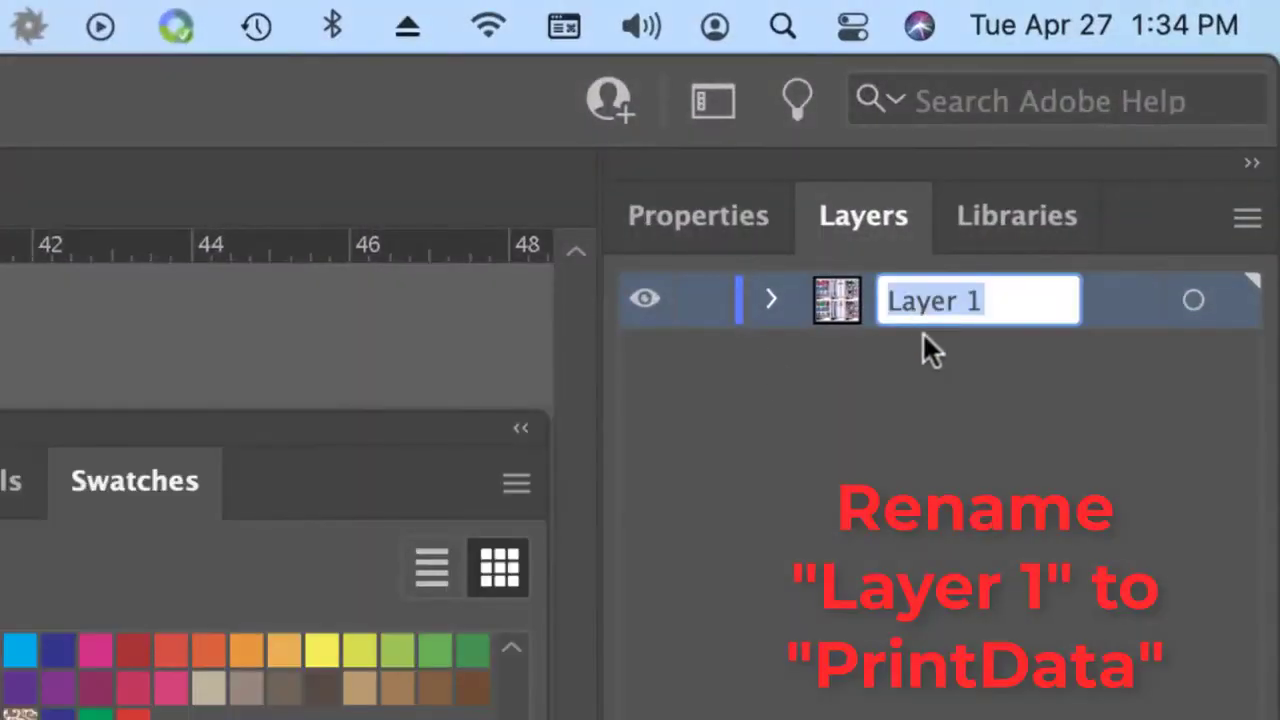
pyautogui.write('PrintData')
pyautogui.press('Return')
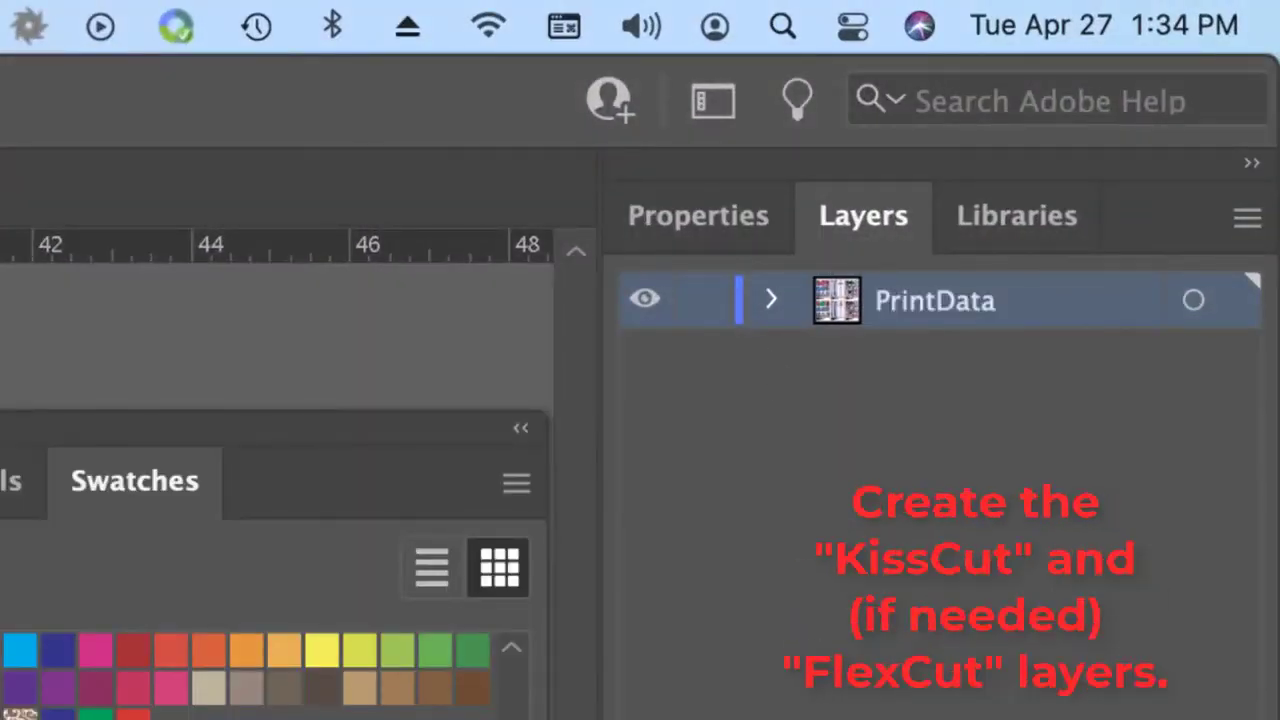
pyautogui.press('super+l')
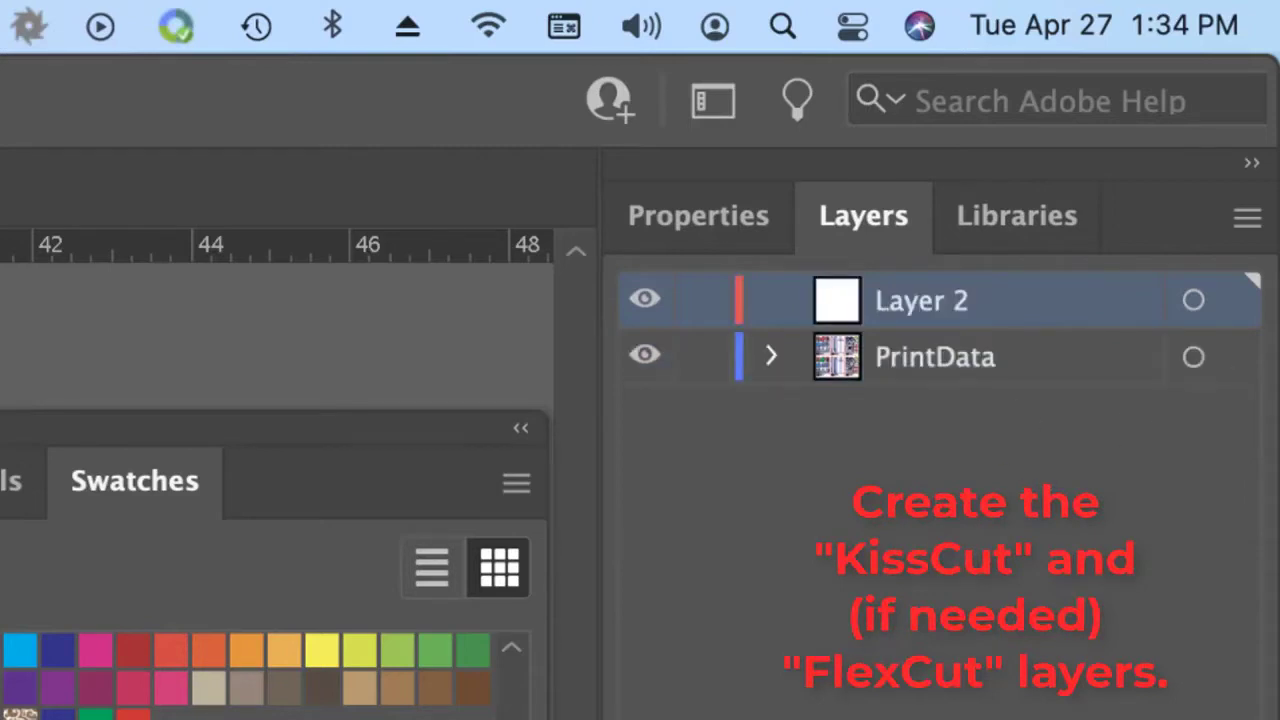
pyautogui.press('super+l')
# Name the two empty layers above the sticker artwork: Layer 2 as KissCut and Layer 3 as FlexCut
pyautogui.click(957, 378)
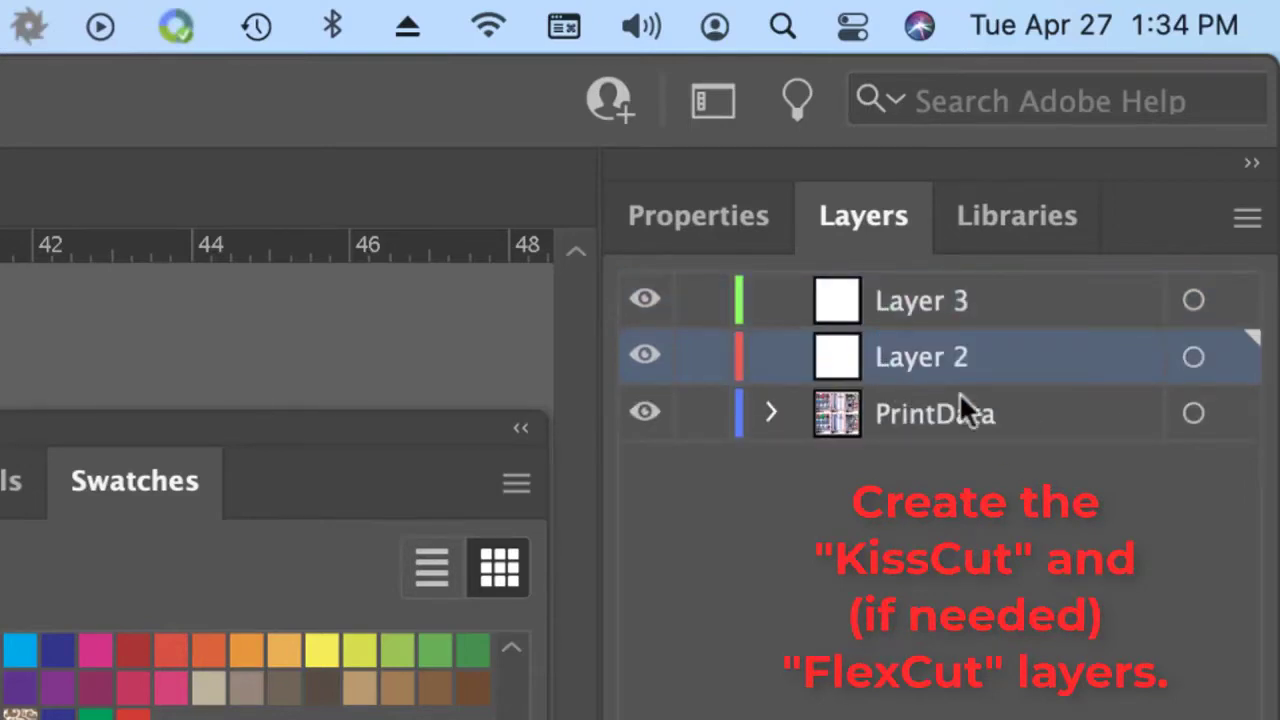
pyautogui.doubleClick(920, 357)
pyautogui.write('KissCut')
pyautogui.click(950, 308)
pyautogui.doubleClick(950, 305)
pyautogui.write('FlexCut')
pyautogui.click(1063, 623)
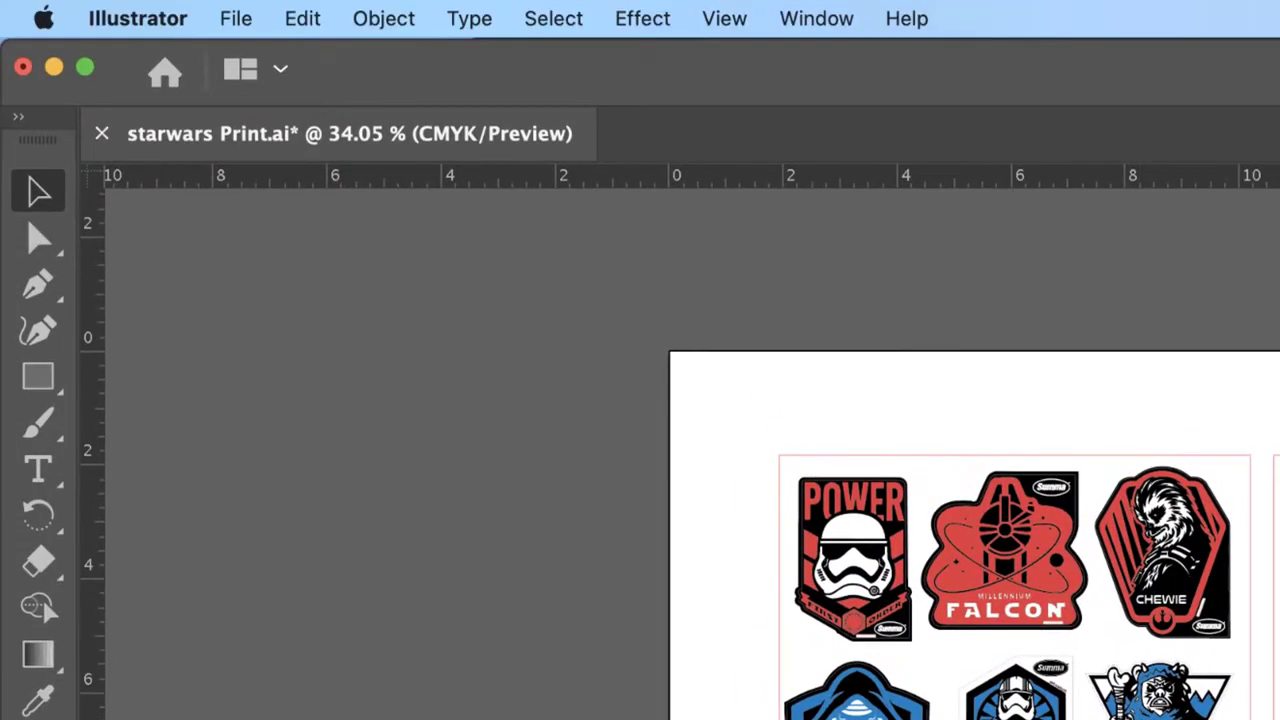
# Select all objects sharing the selected red outline's stroke color and cut them from the PrintData layer
pyautogui.click(553, 18)
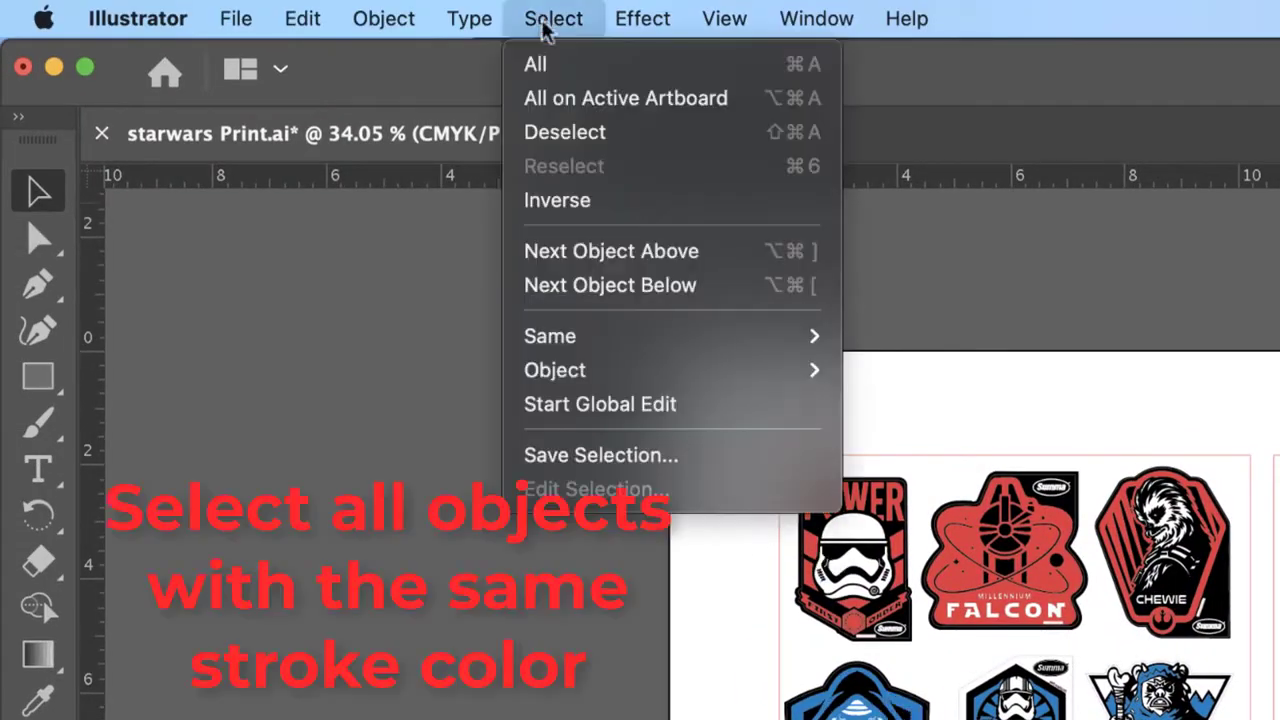
pyautogui.moveTo(638, 350)
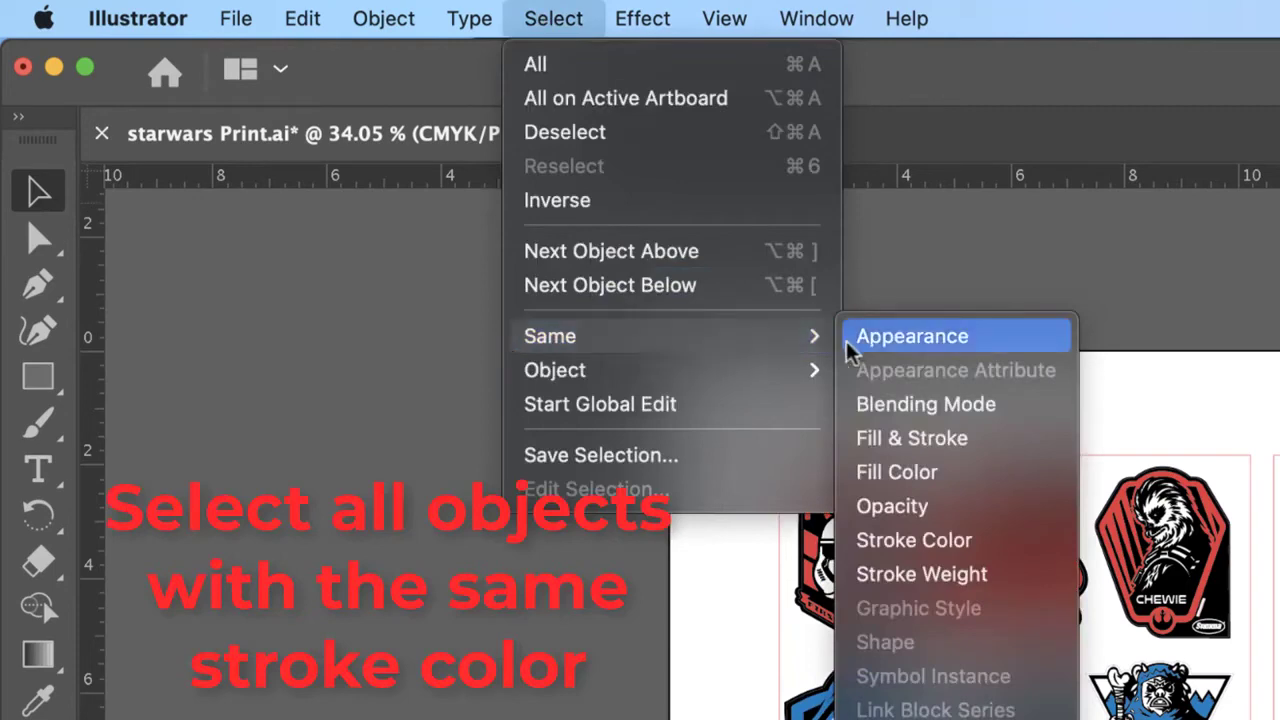
pyautogui.click(960, 541)
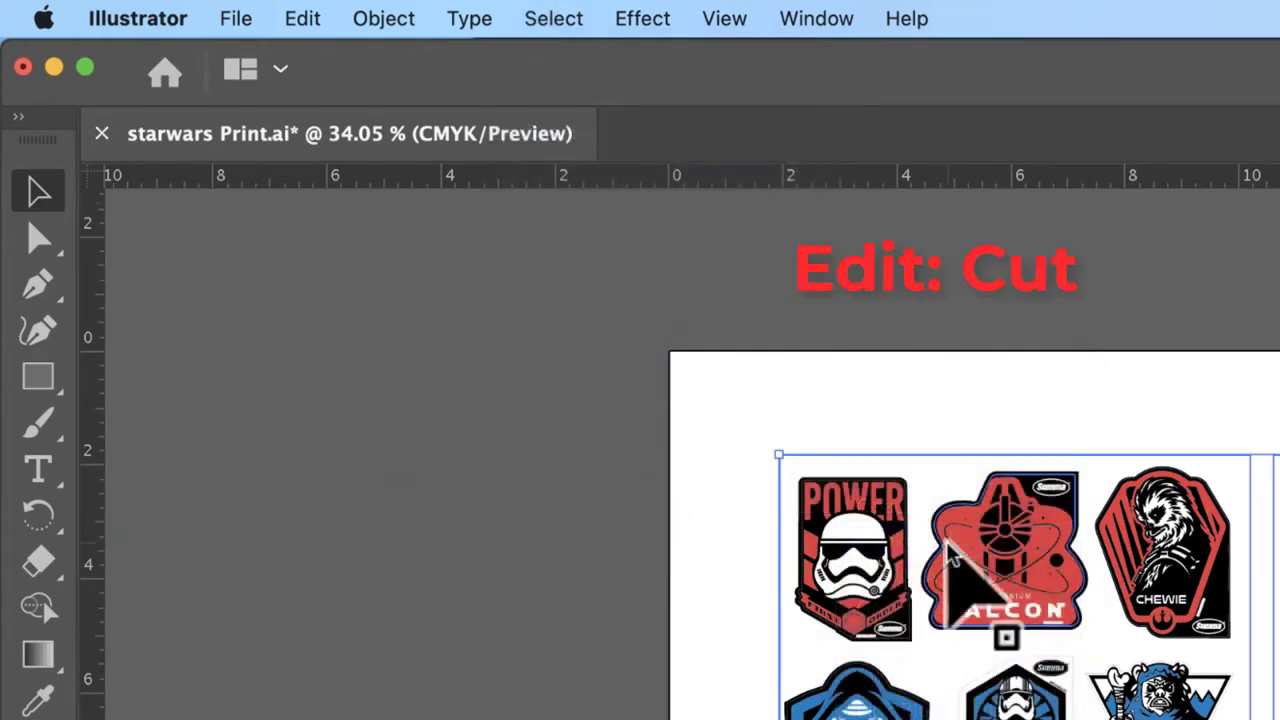
pyautogui.click(300, 19)
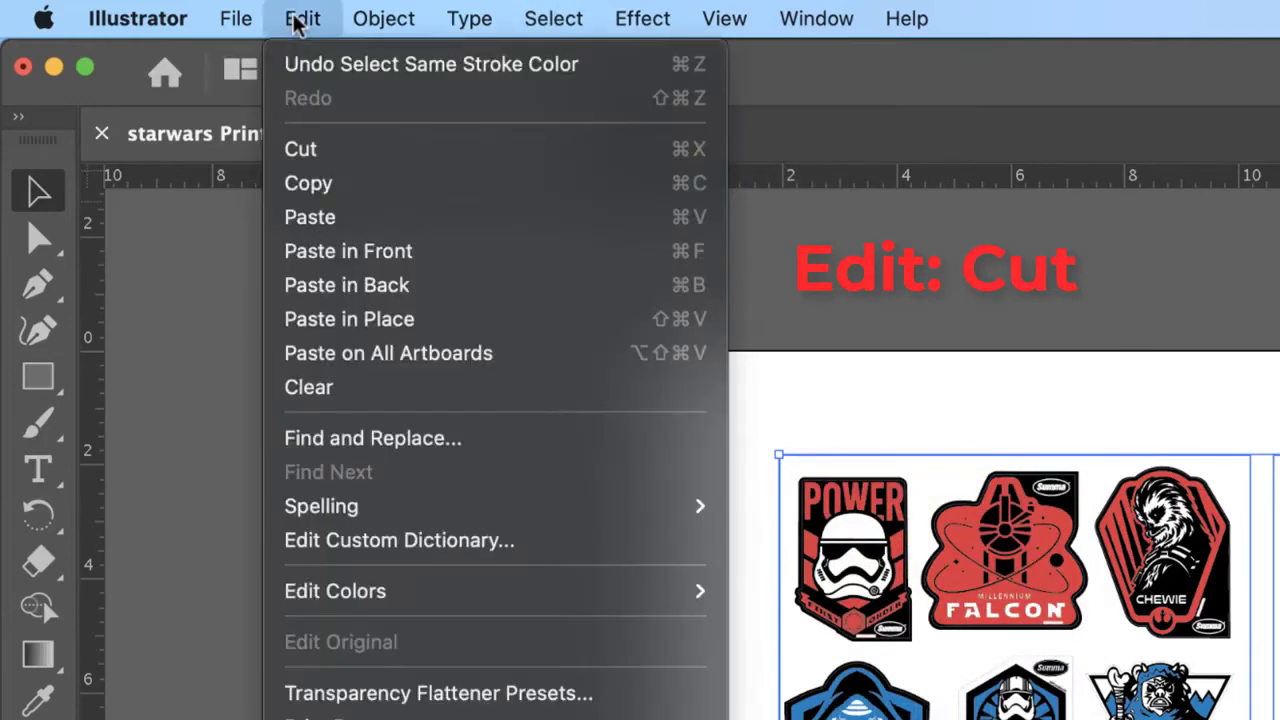
pyautogui.click(330, 158)
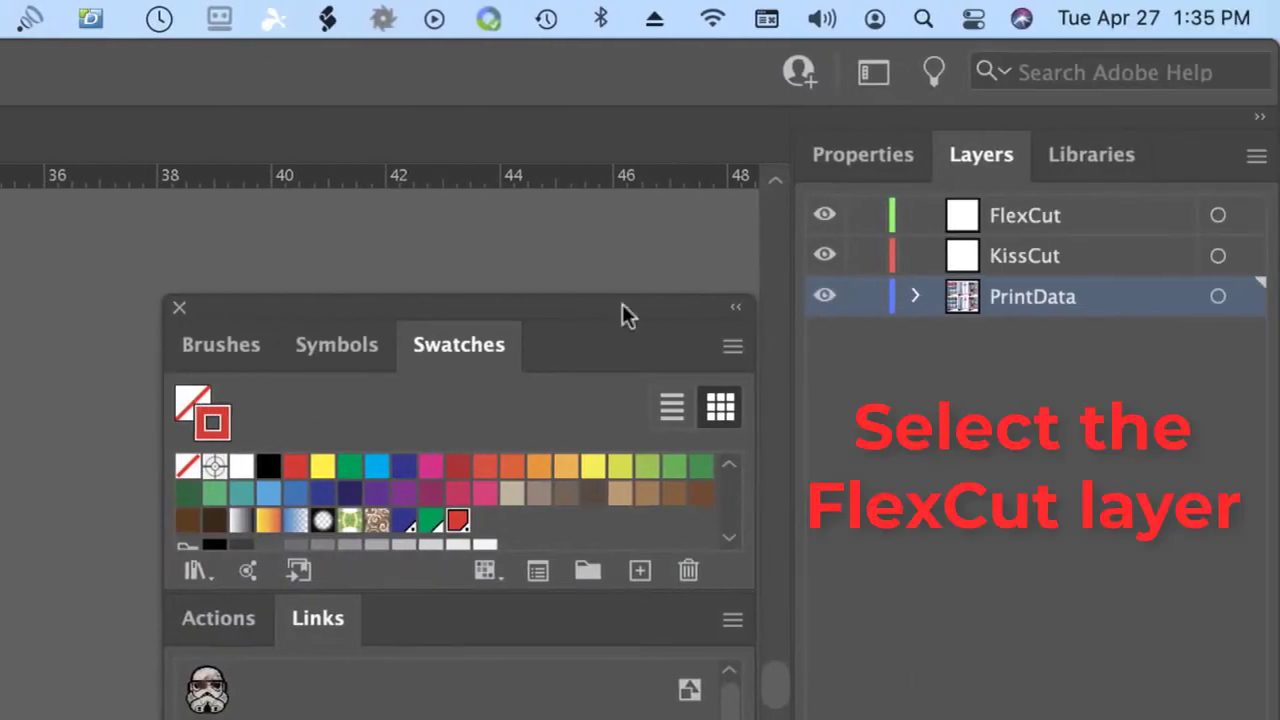
# Make FlexCut the active layer and paste the cut red outlines in place on it
pyautogui.click(1045, 224)
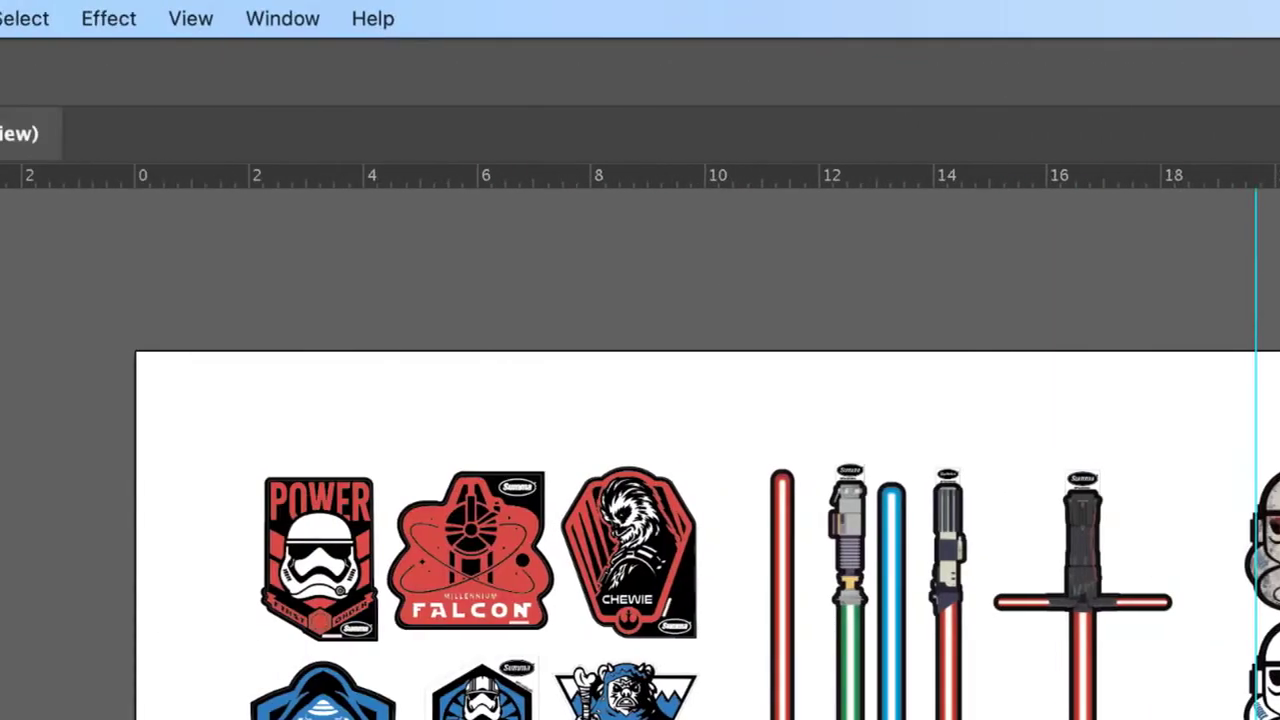
pyautogui.click(302, 20)
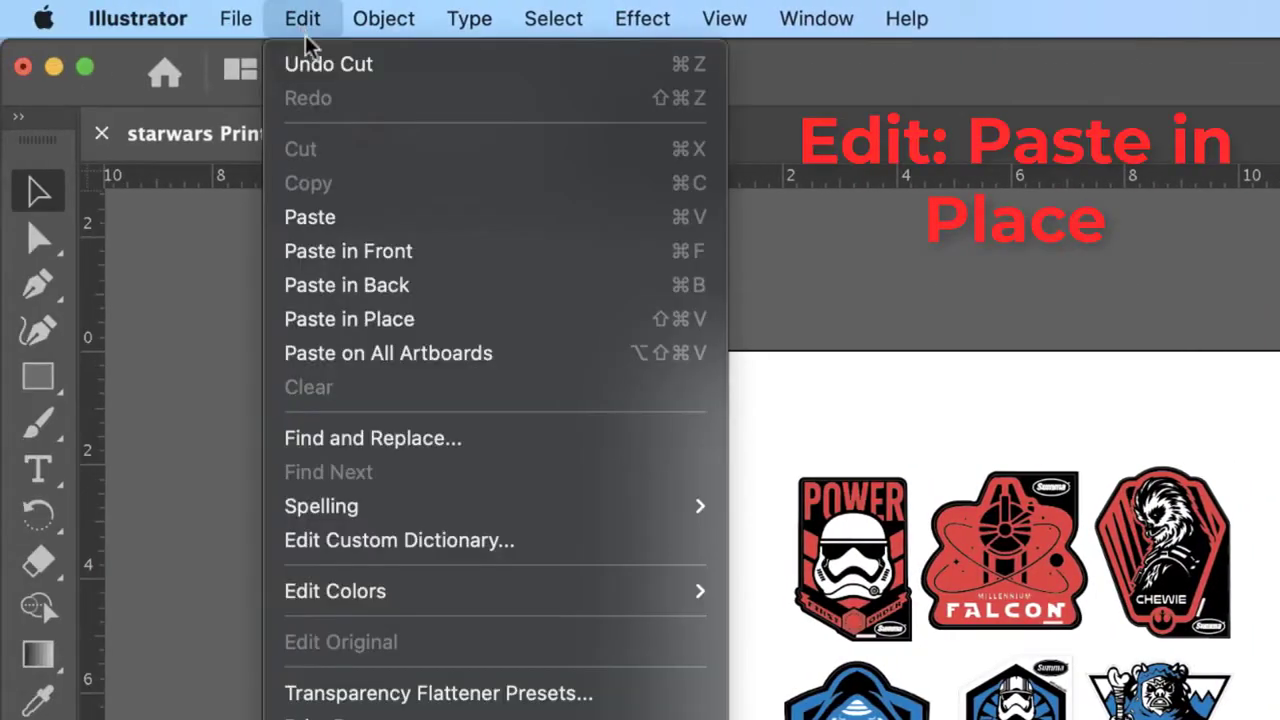
pyautogui.click(386, 318)
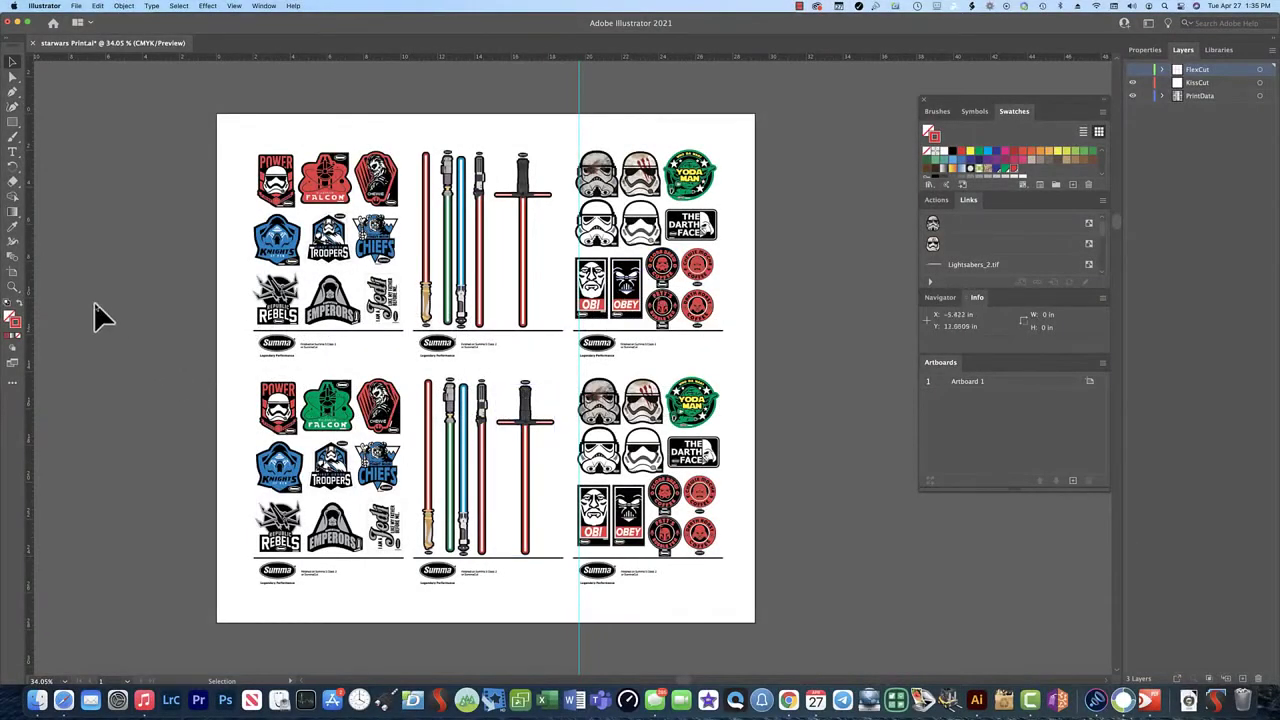
# Select the blue contour around the Republic Rebels sticker, extend the selection to the same stroke color, and cut those paths from PrintData
pyautogui.click(12, 287)
pyautogui.moveTo(248, 309); pyautogui.dragTo(500, 470)
pyautogui.click(12, 62)
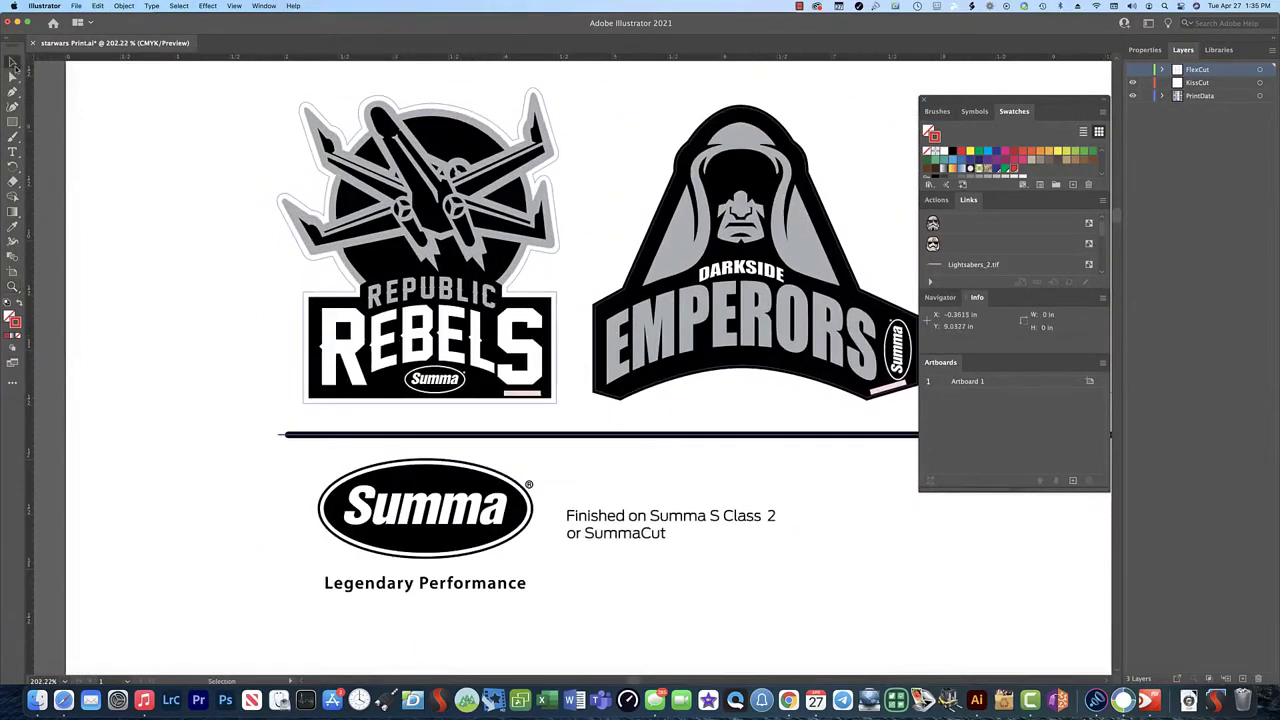
pyautogui.click(309, 340)
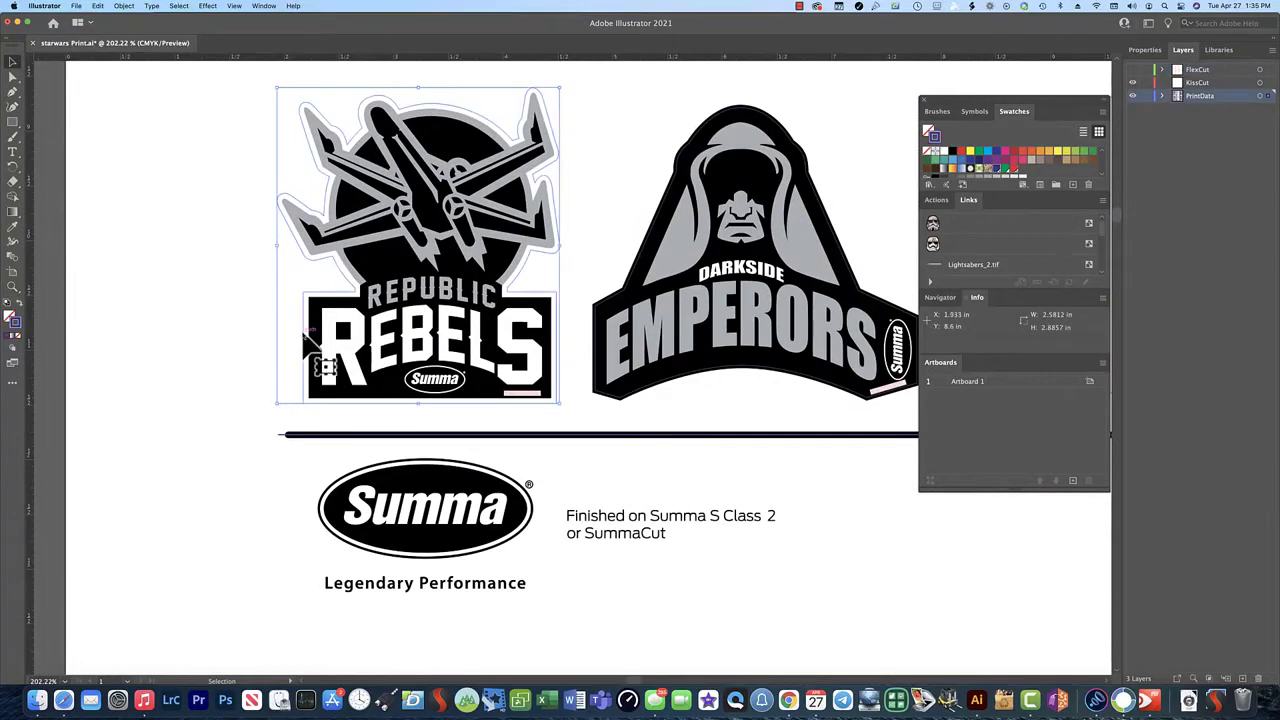
pyautogui.click(179, 6)
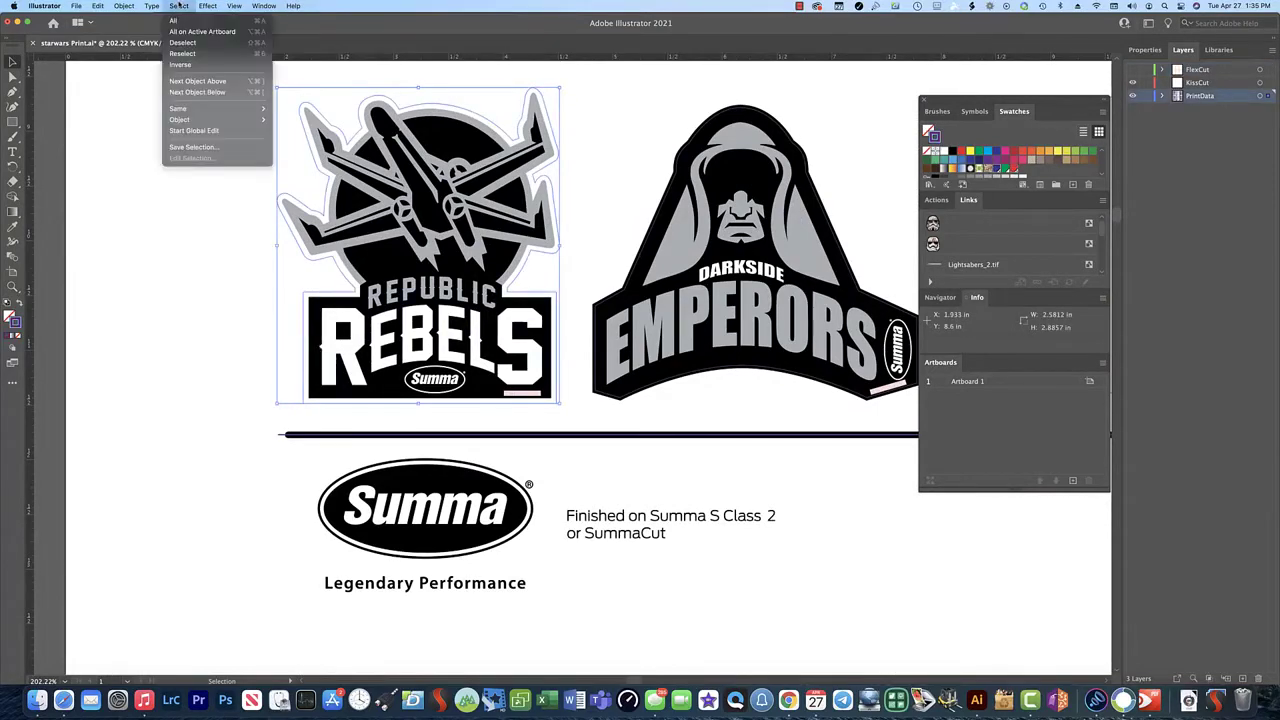
pyautogui.moveTo(205, 108)
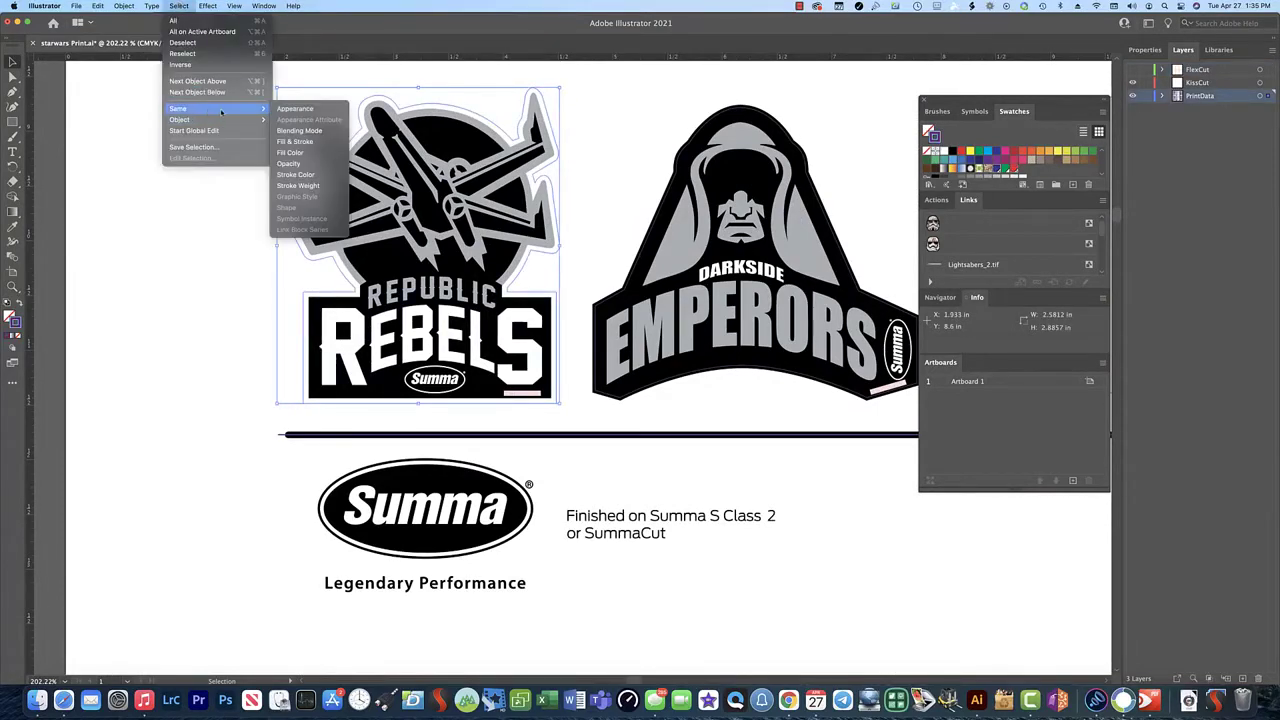
pyautogui.click(317, 176)
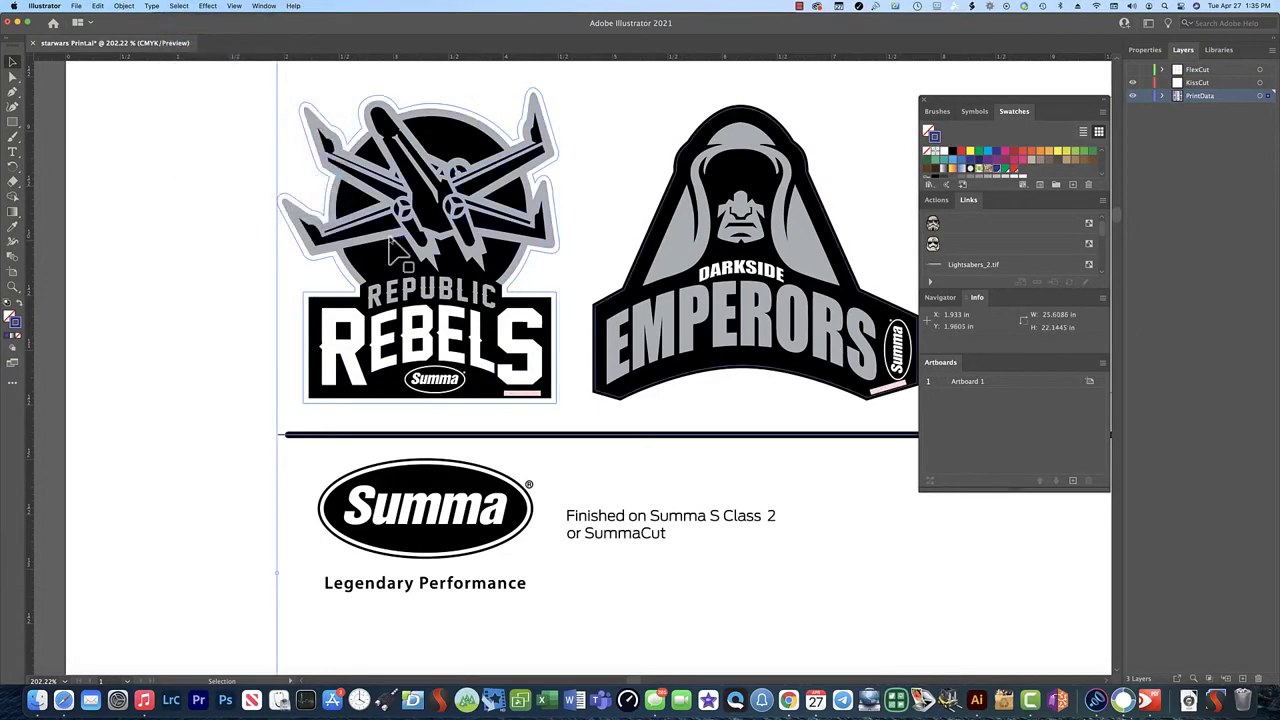
pyautogui.click(98, 6)
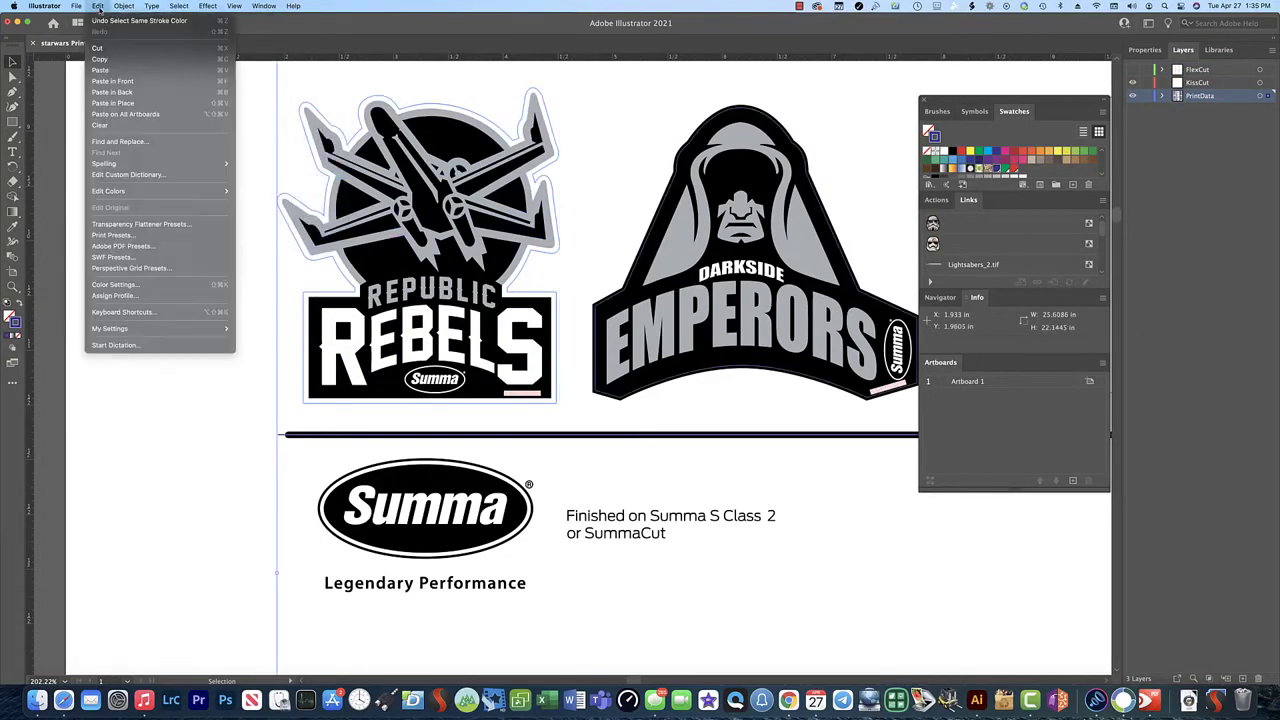
pyautogui.click(99, 47)
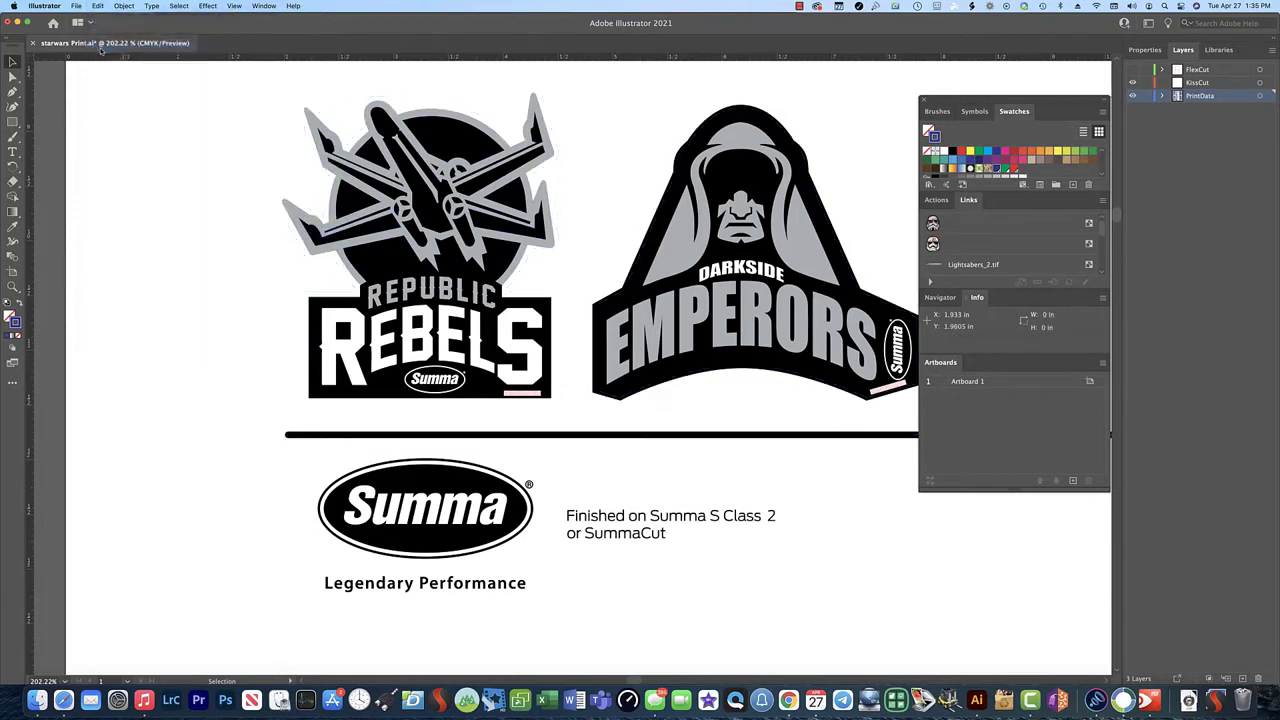
# Make KissCut the active layer and paste the cut blue contours in place on it
pyautogui.click(1203, 83)
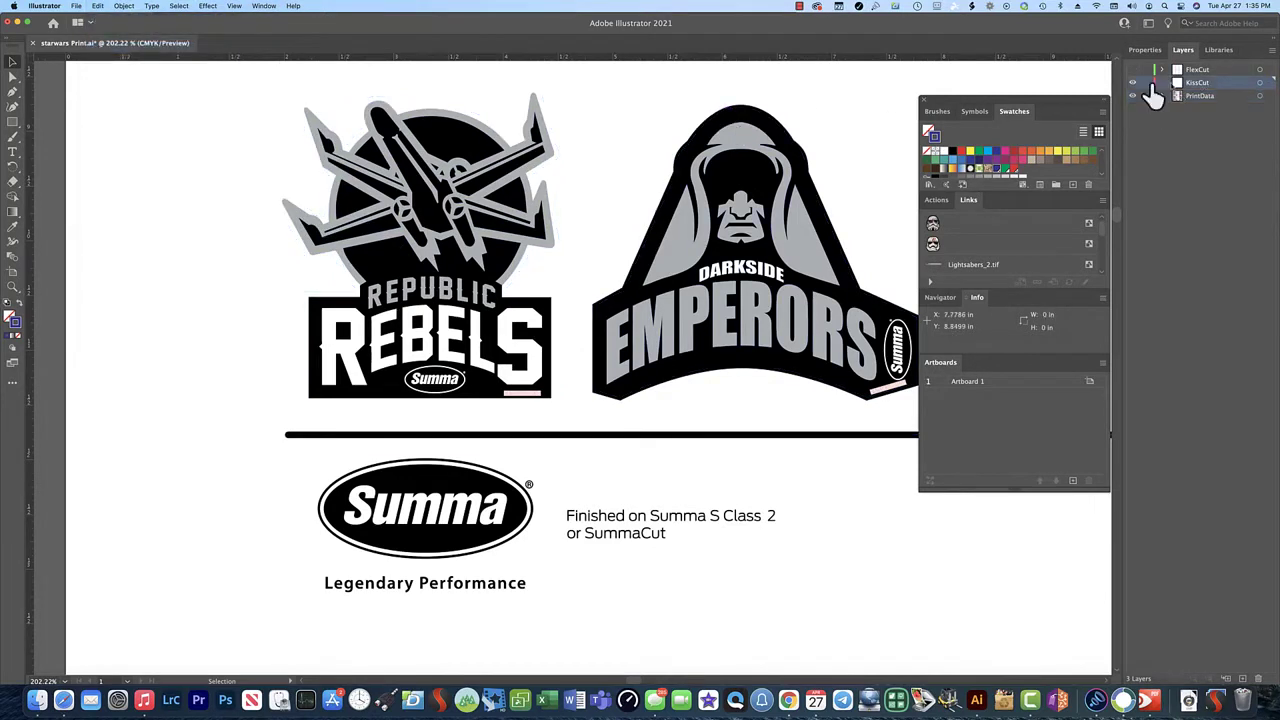
pyautogui.click(97, 6)
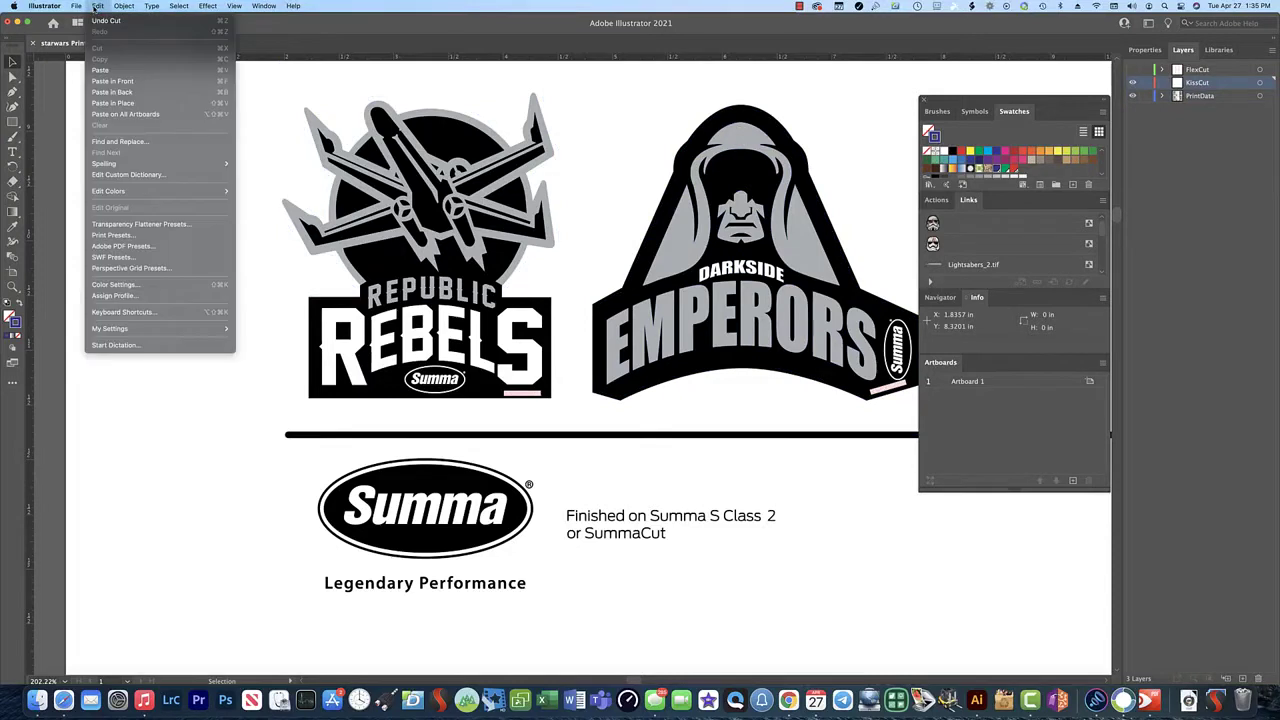
pyautogui.click(124, 106)
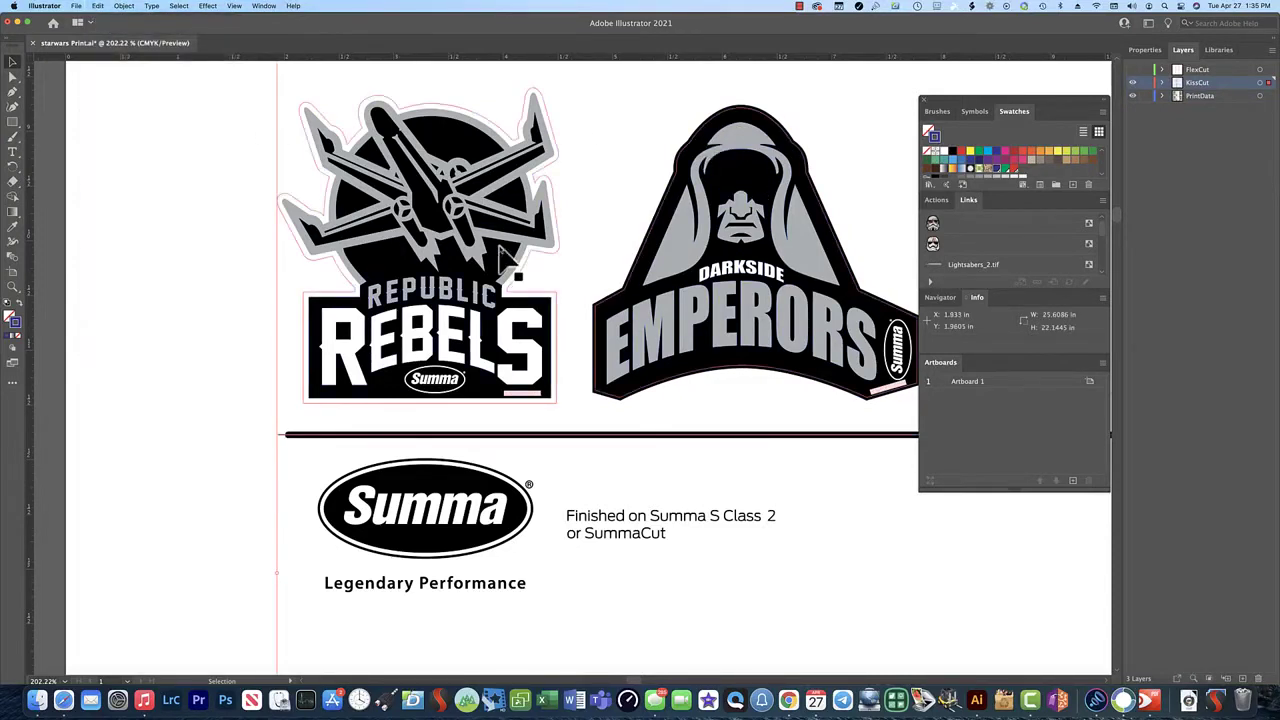
pyautogui.click(12, 287)
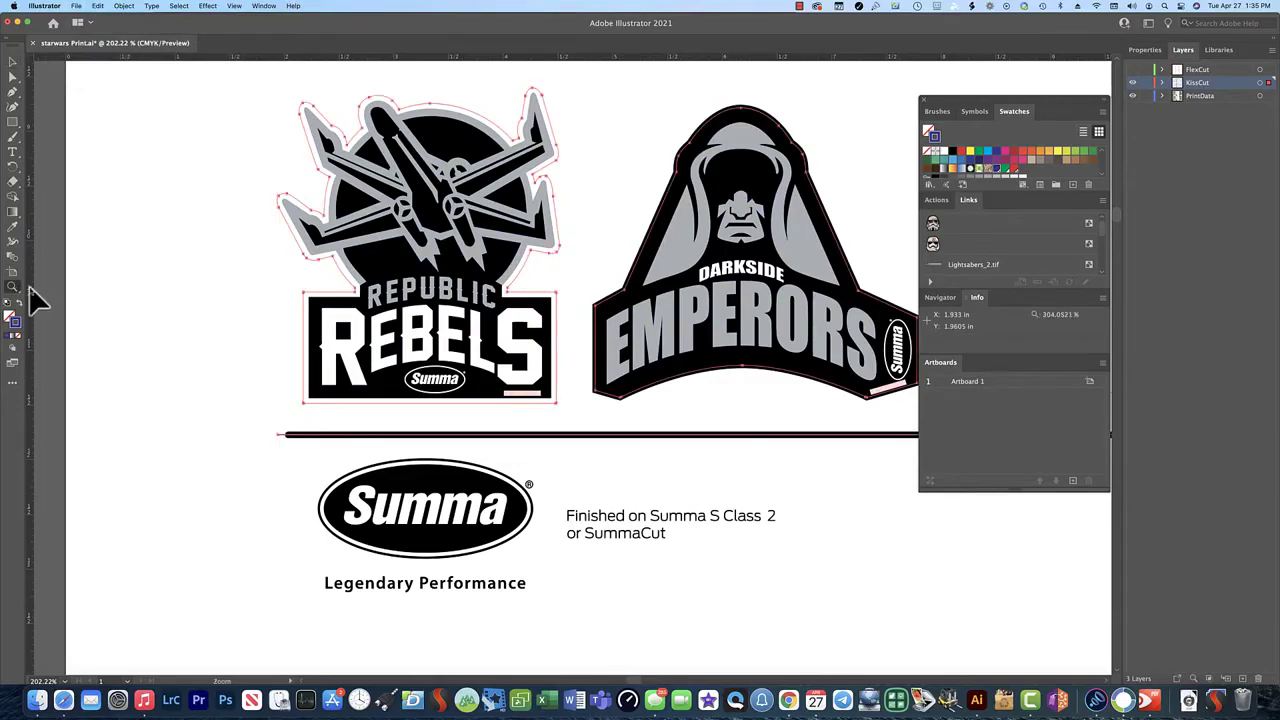
pyautogui.moveTo(586, 350); pyautogui.dragTo(315, 355)
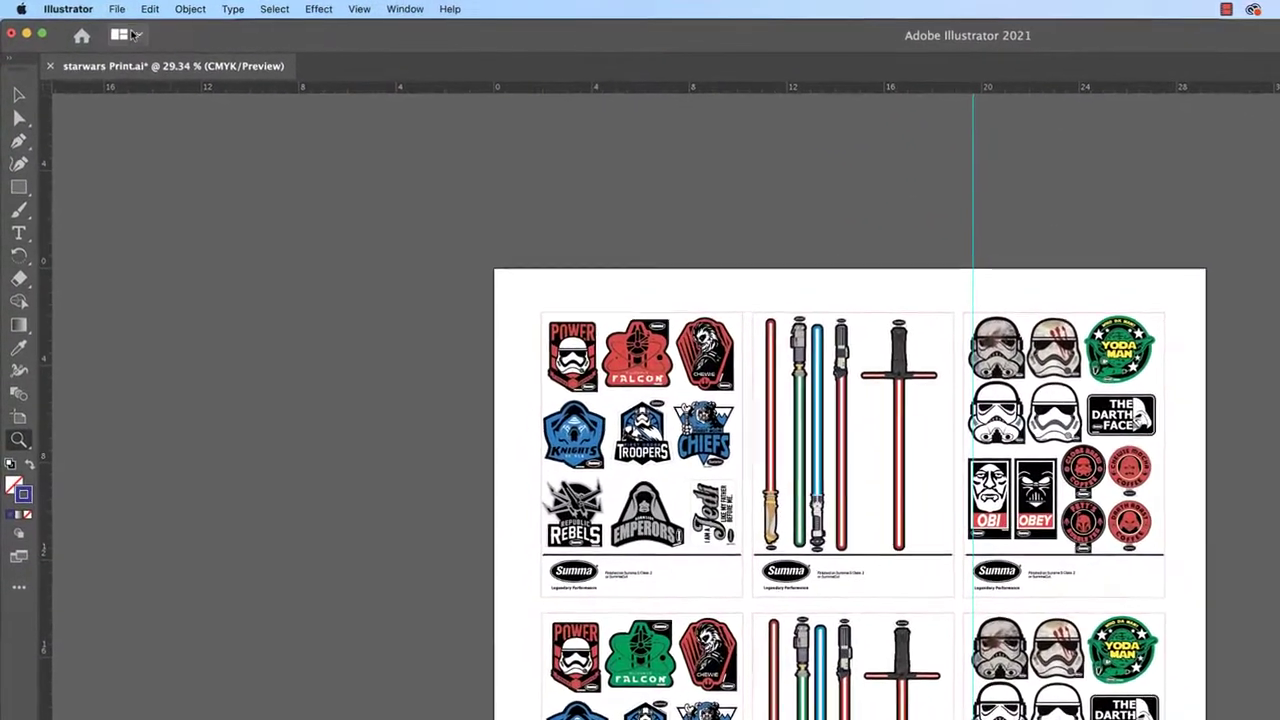
pyautogui.click(186, 9)
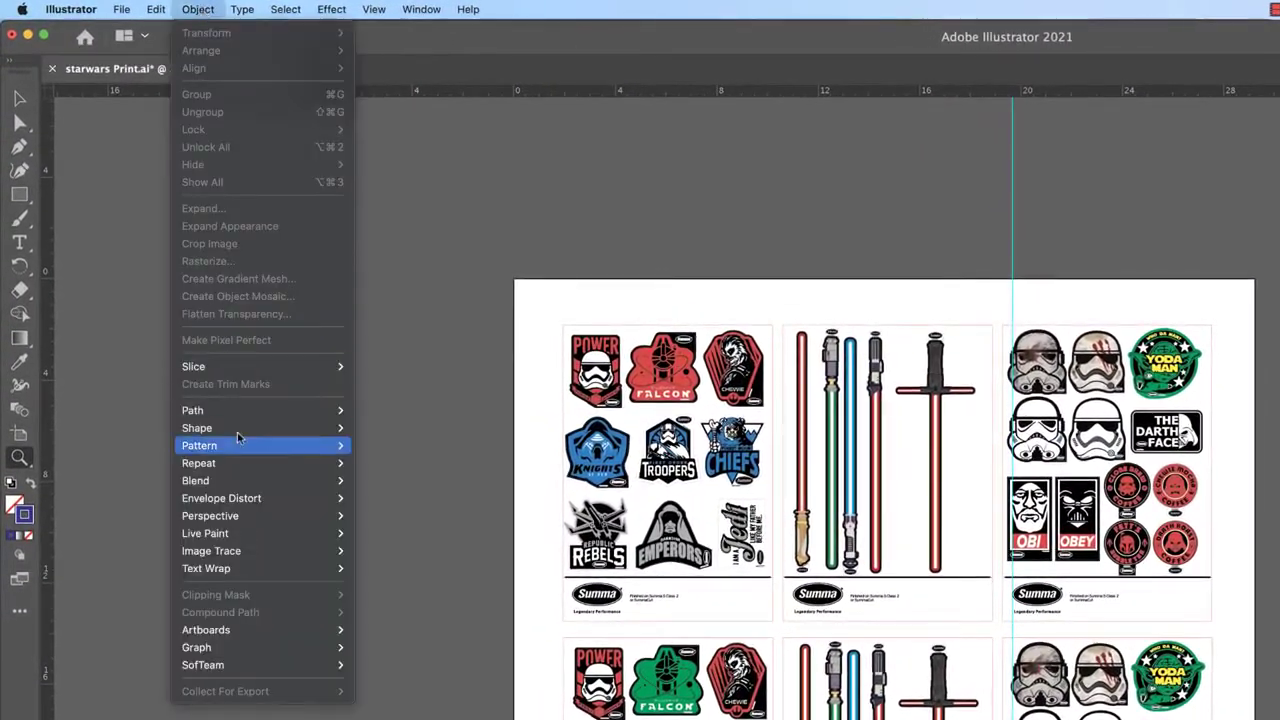
pyautogui.moveTo(272, 675)
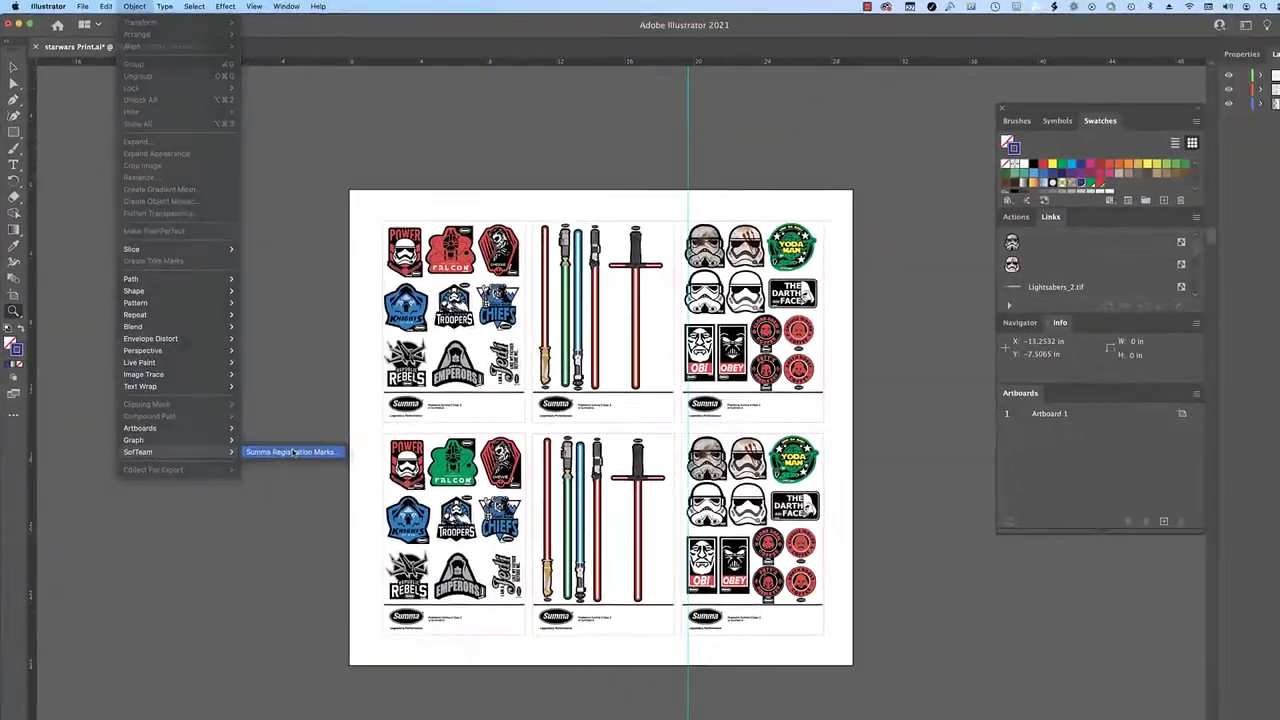
pyautogui.click(430, 665)
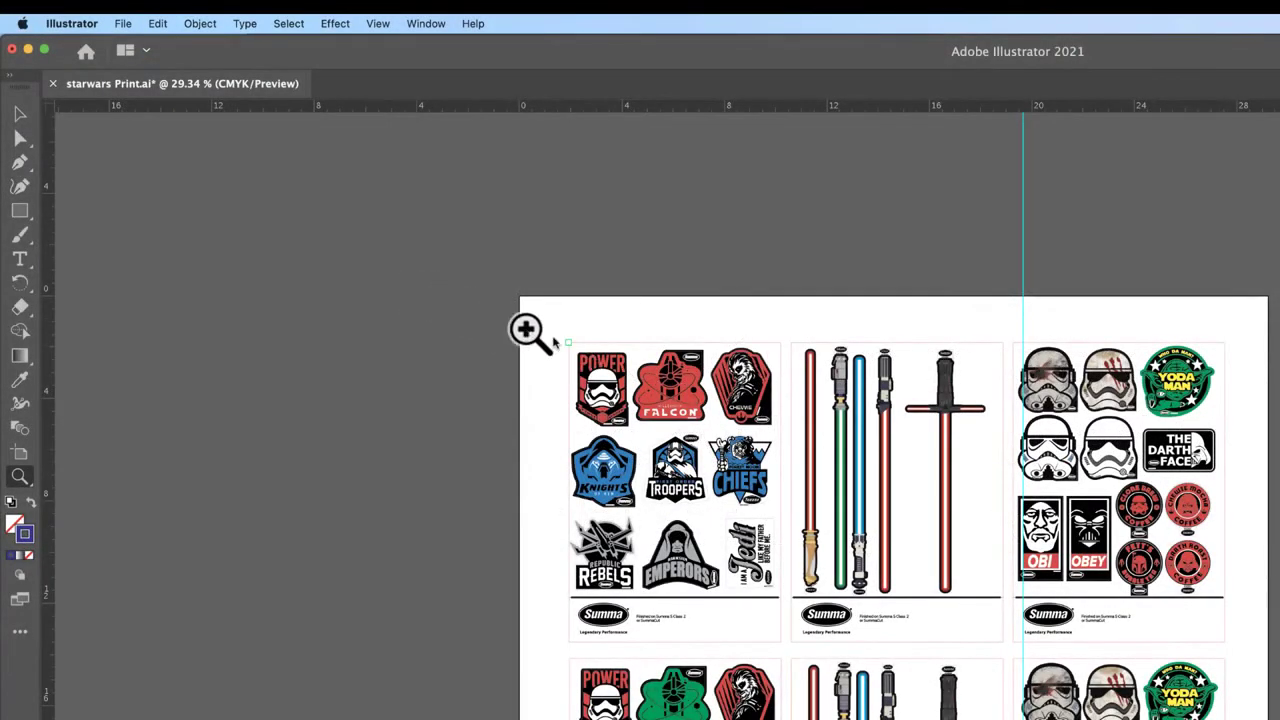
# Select the rectangular outline around the first sticker sheet and try to apply Summa Registration Marks to it
pyautogui.click(20, 113)
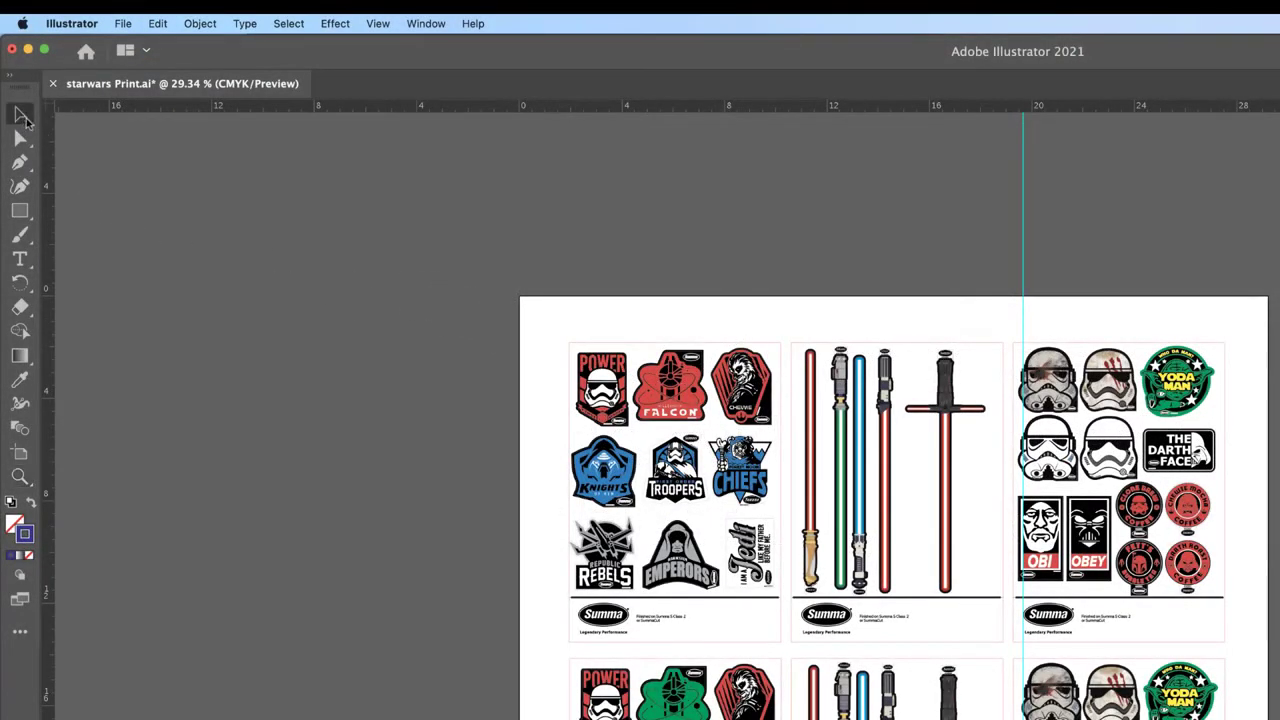
pyautogui.click(608, 345)
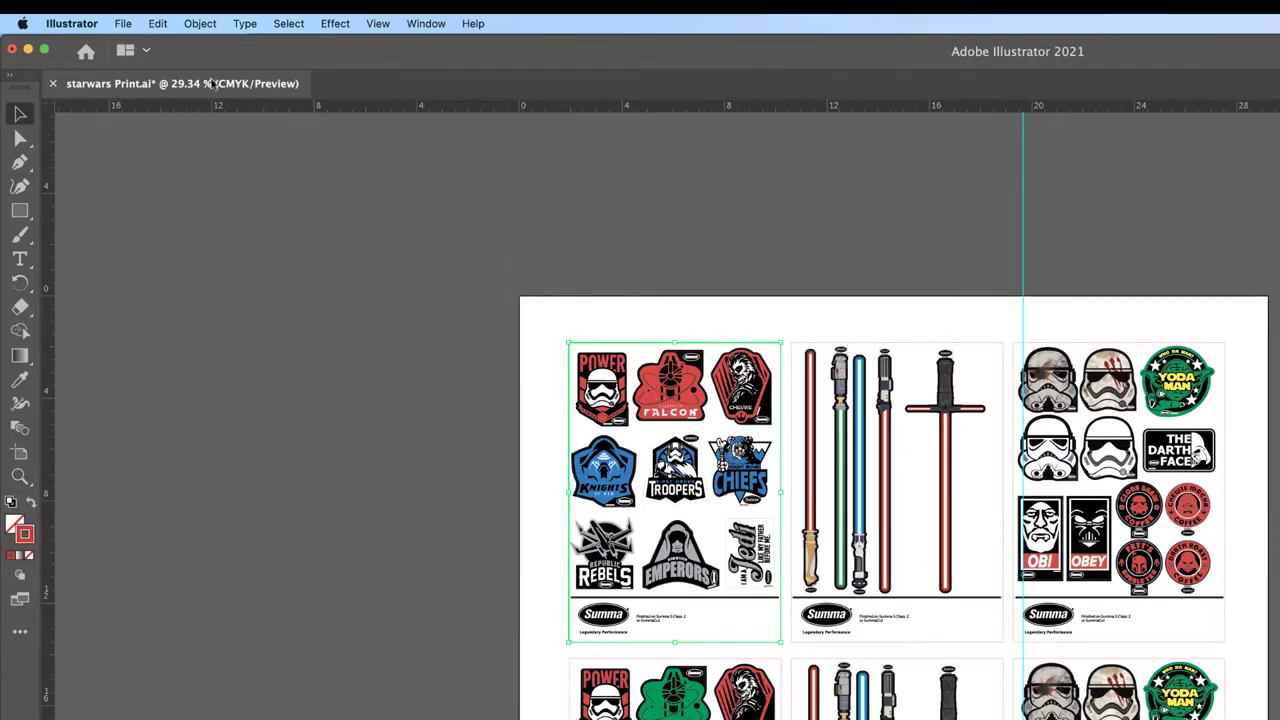
pyautogui.click(197, 23)
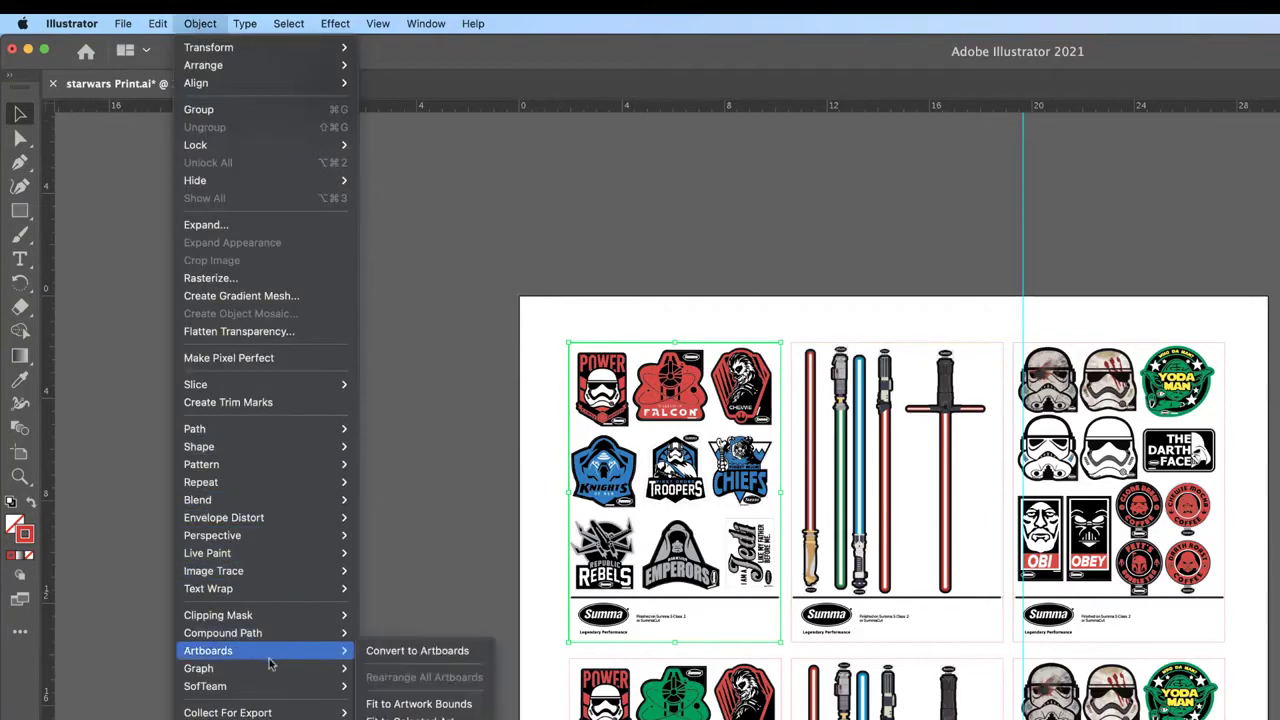
pyautogui.moveTo(268, 686)
pyautogui.click(430, 686)
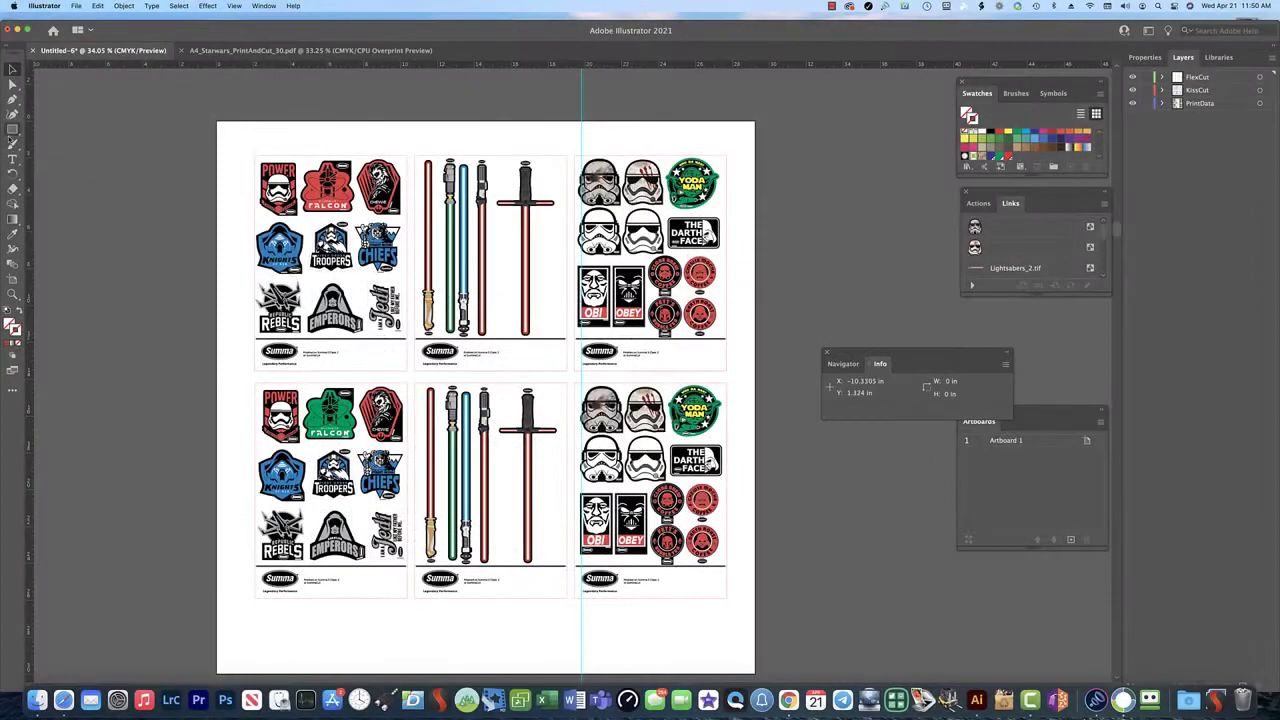
# Draw a rectangle about 26.6 × 25.1 in around all six sticker sheets, generate Summa registration marks for it, and deselect everything
pyautogui.click(12, 130)
pyautogui.moveTo(244, 147); pyautogui.dragTo(736, 608)
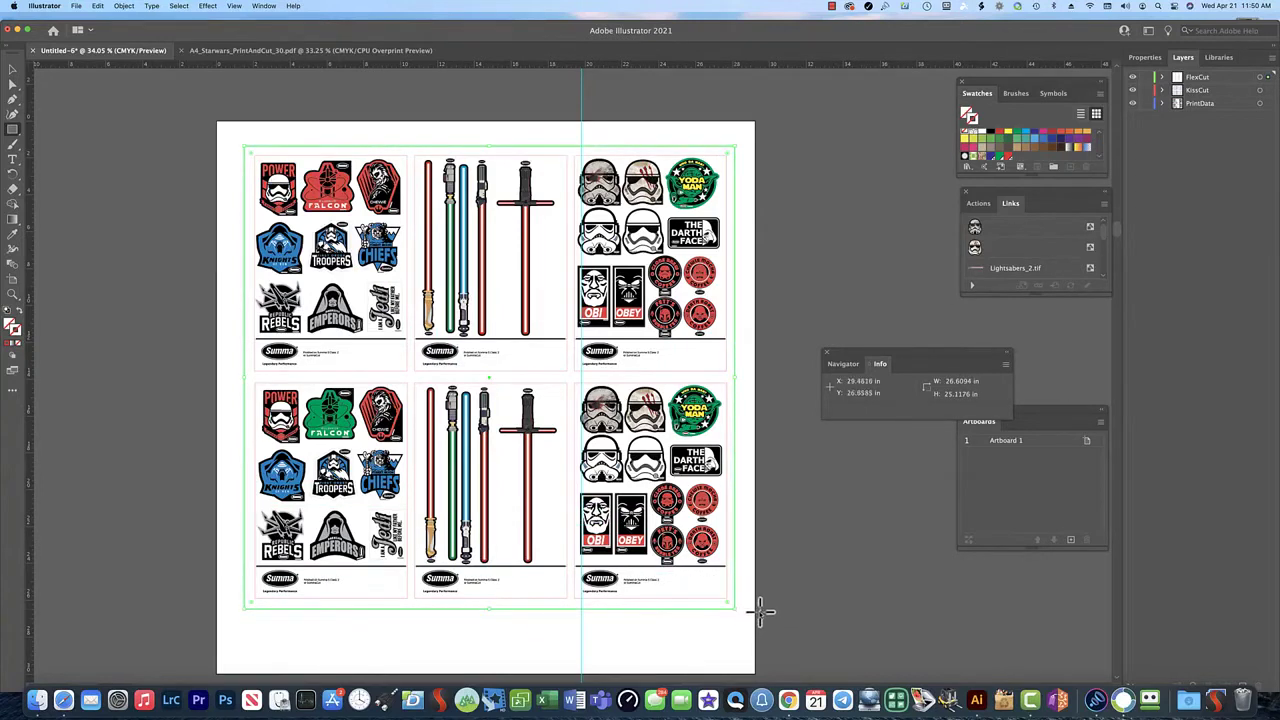
pyautogui.click(117, 7)
pyautogui.moveTo(170, 418)
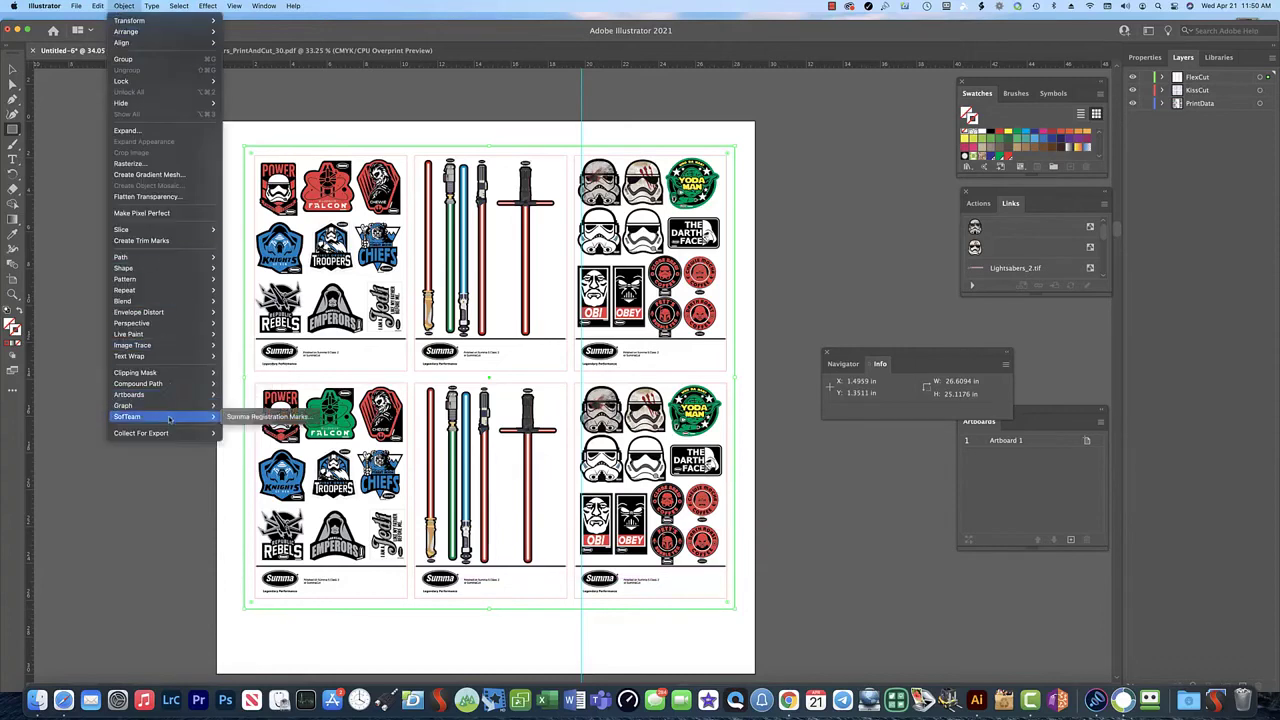
pyautogui.click(252, 418)
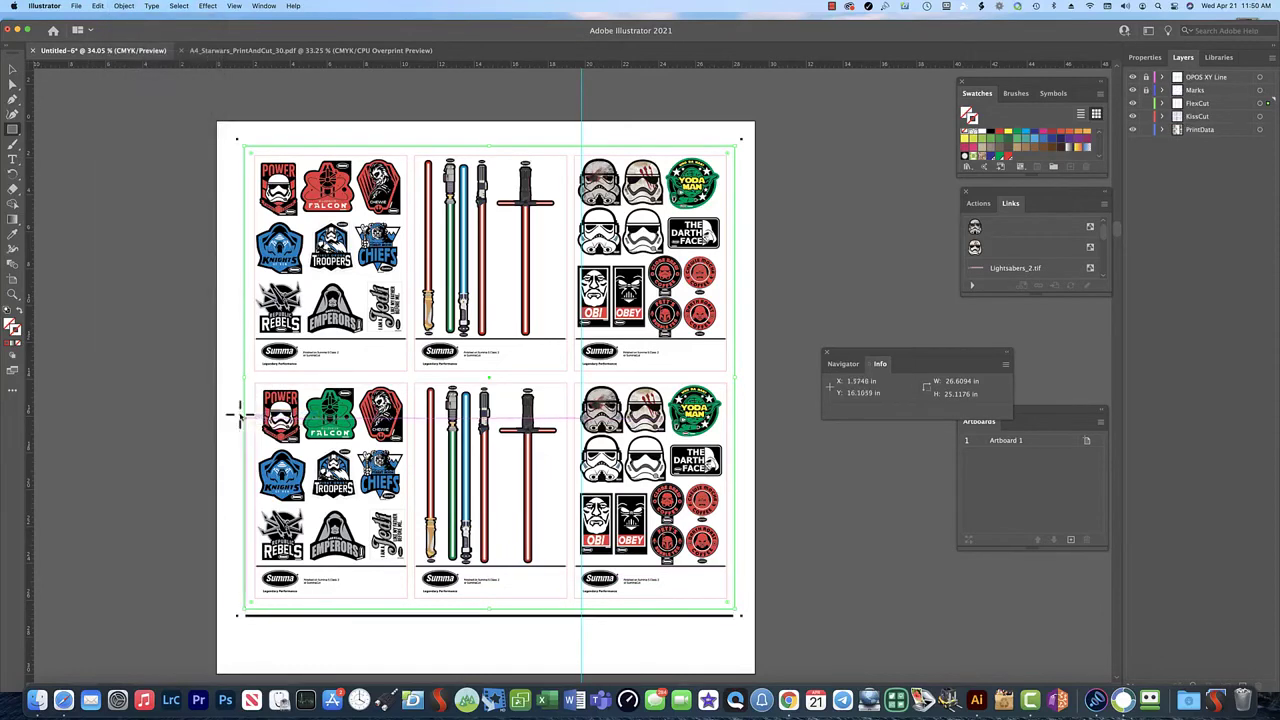
pyautogui.press('super+shift+a')
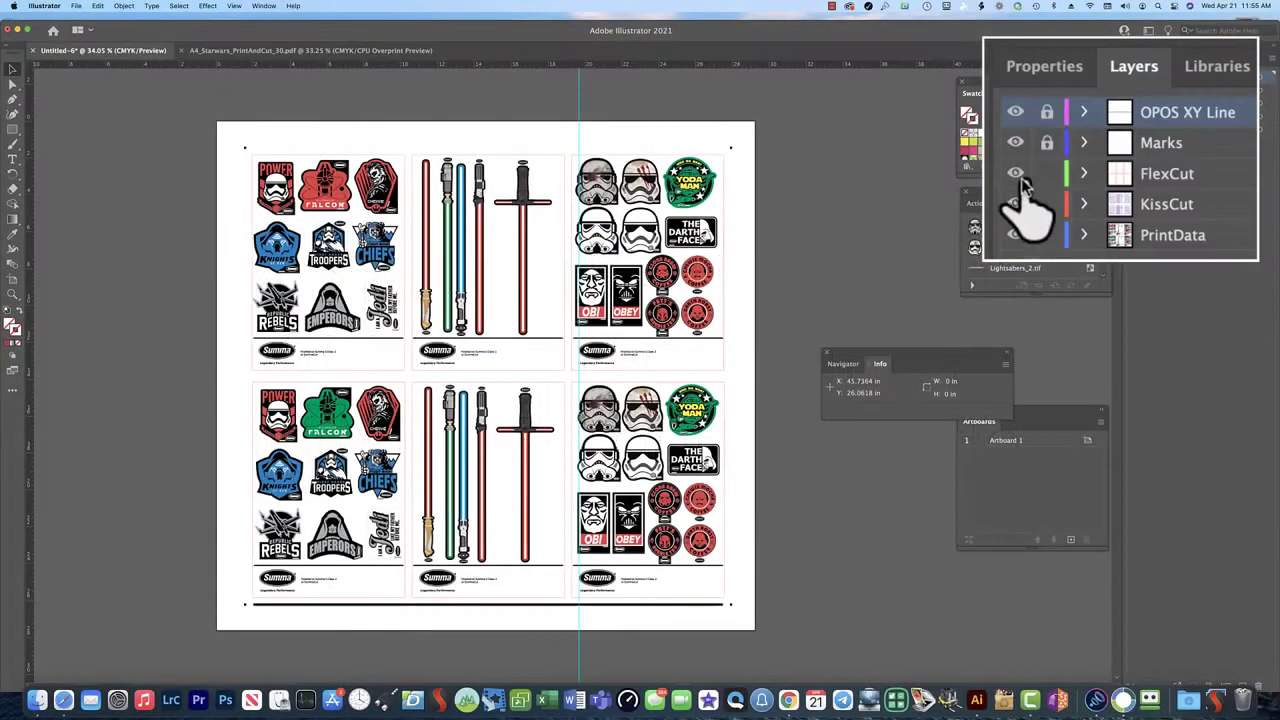
# Hide the FlexCut and KissCut layers and save the document as an Adobe PDF named "starwars Print" using the Illustrator Default preset
pyautogui.click(1136, 100)
pyautogui.click(1015, 204)
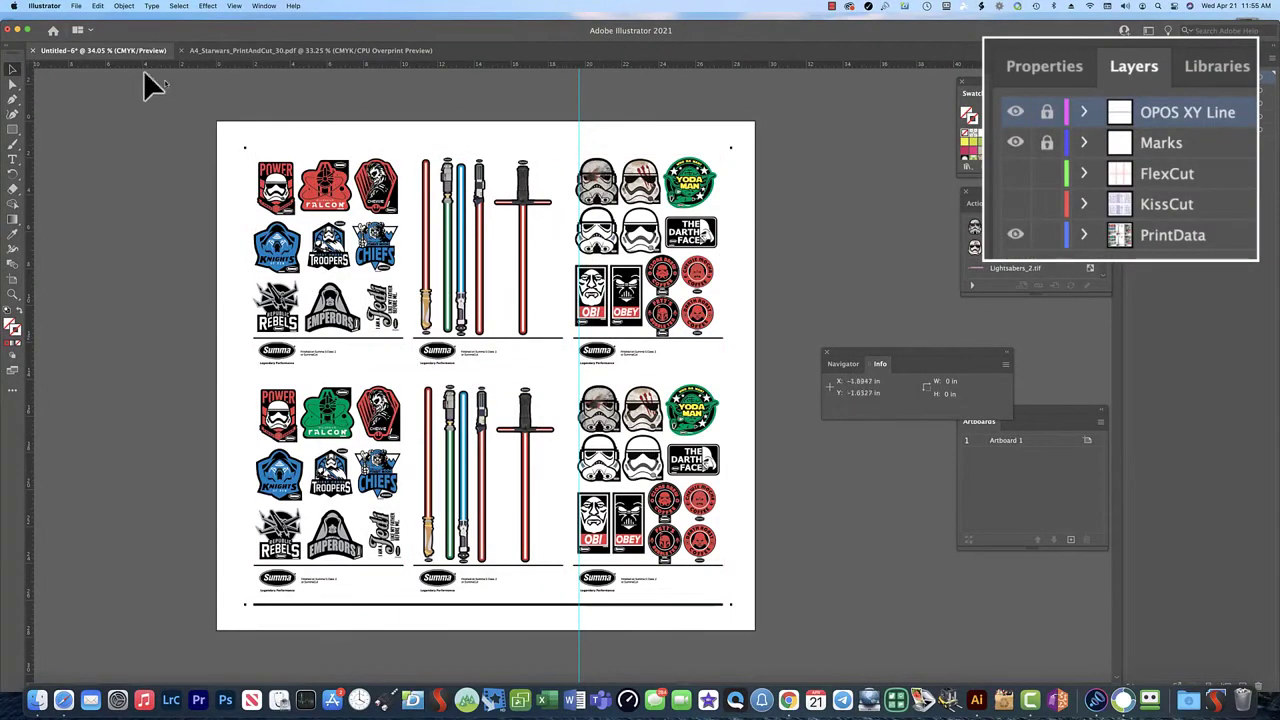
pyautogui.click(74, 7)
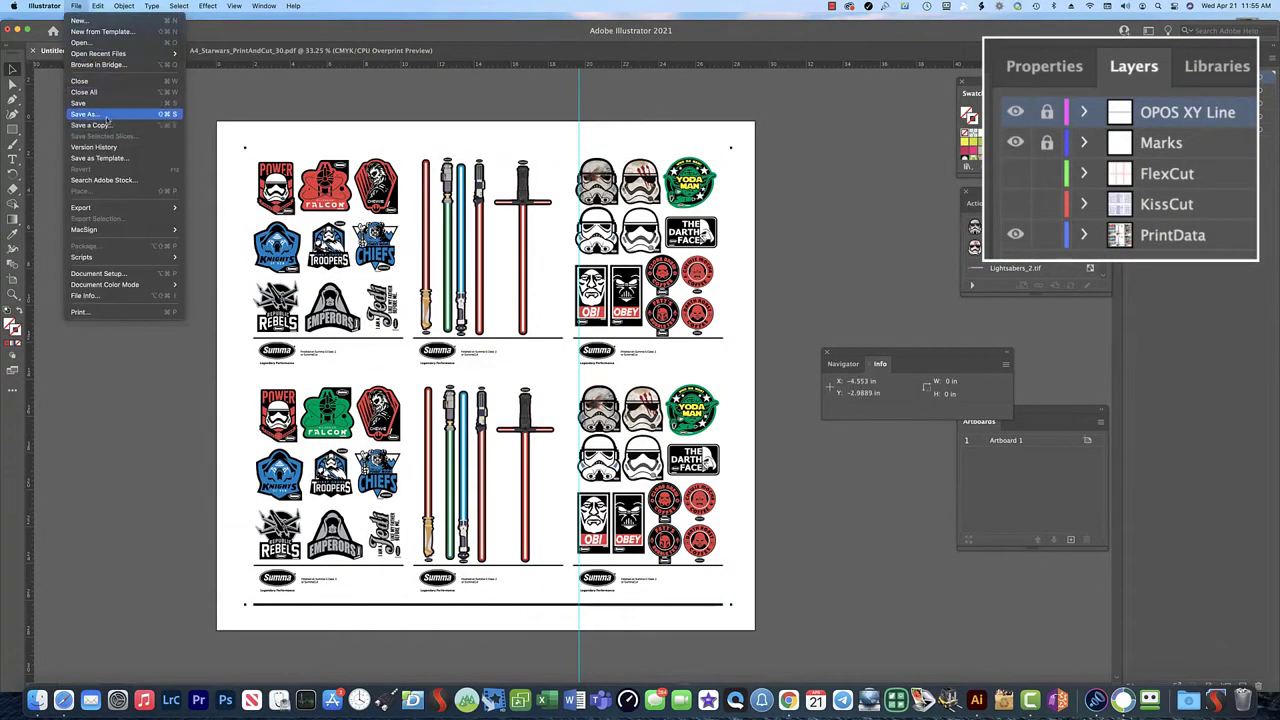
pyautogui.click(106, 116)
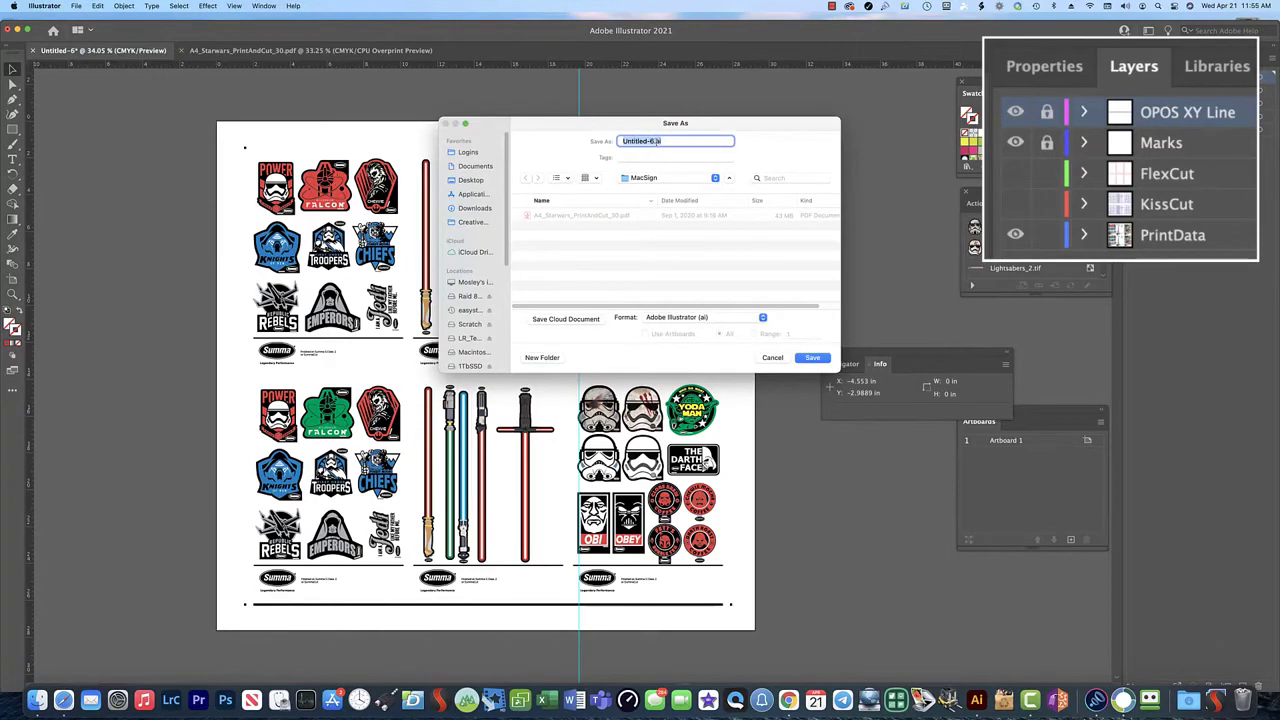
pyautogui.write('starwars')
pyautogui.click(672, 317)
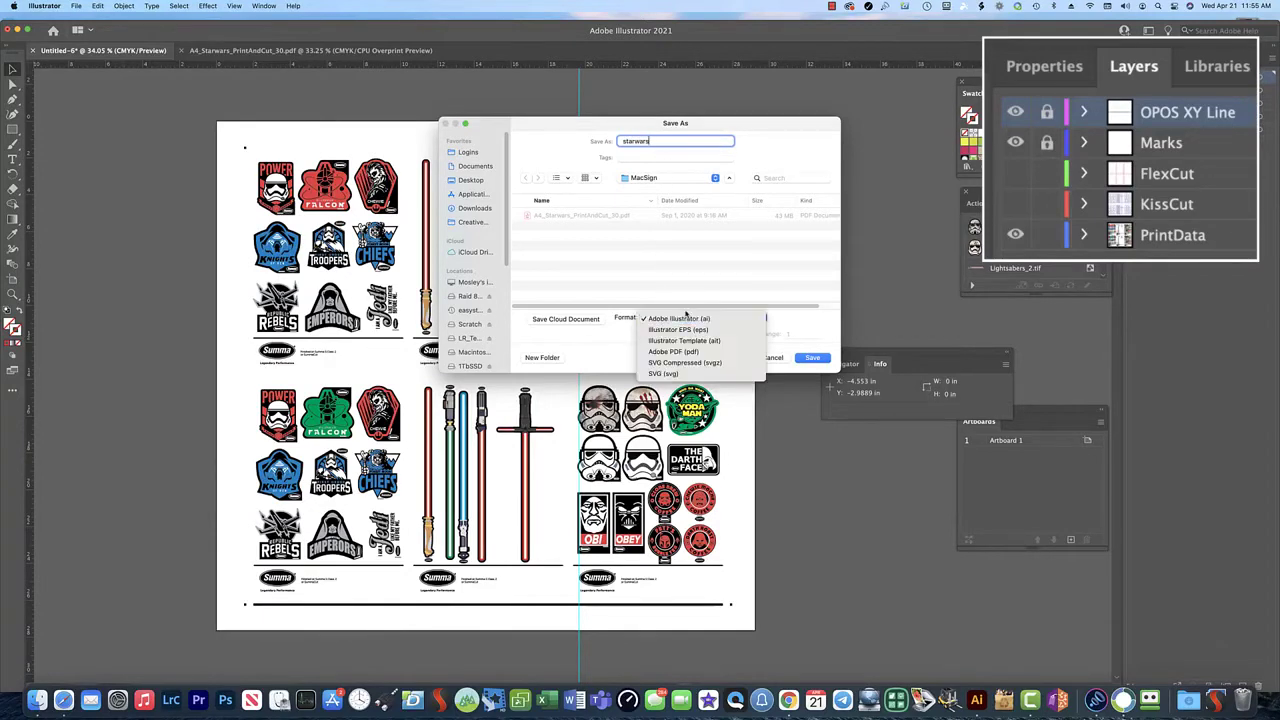
pyautogui.click(683, 353)
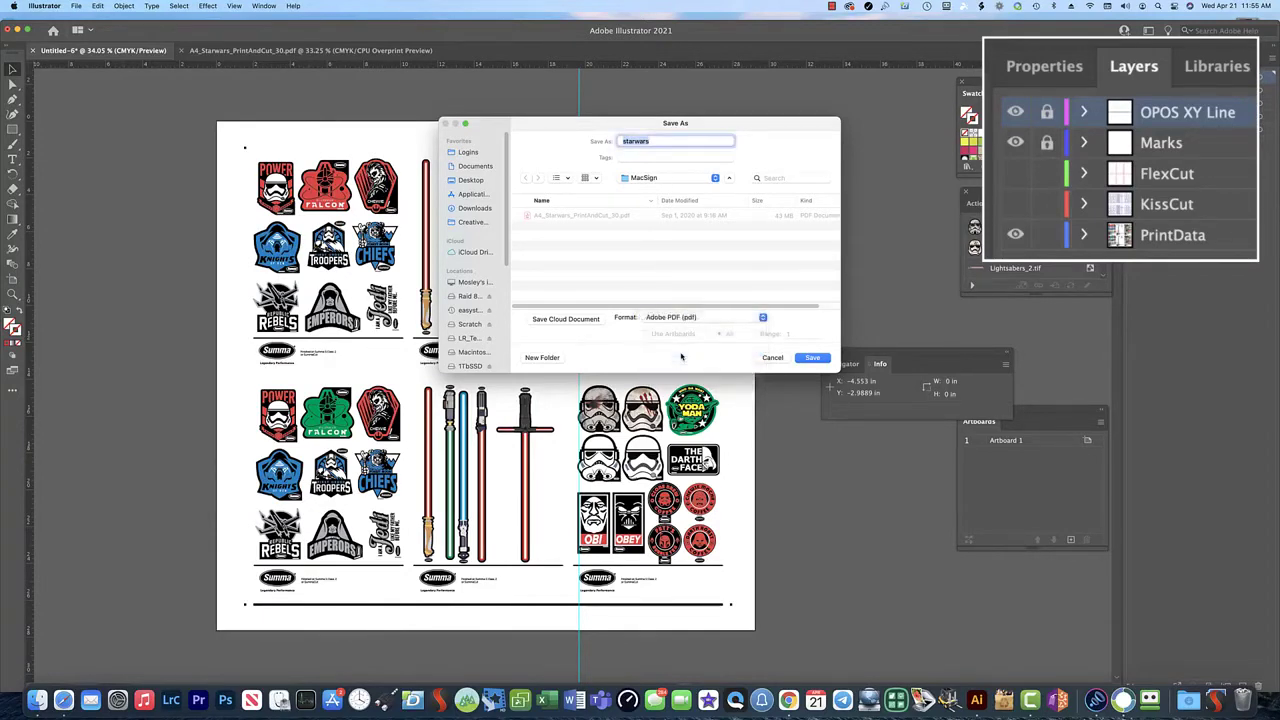
pyautogui.click(652, 141)
pyautogui.write('Print')
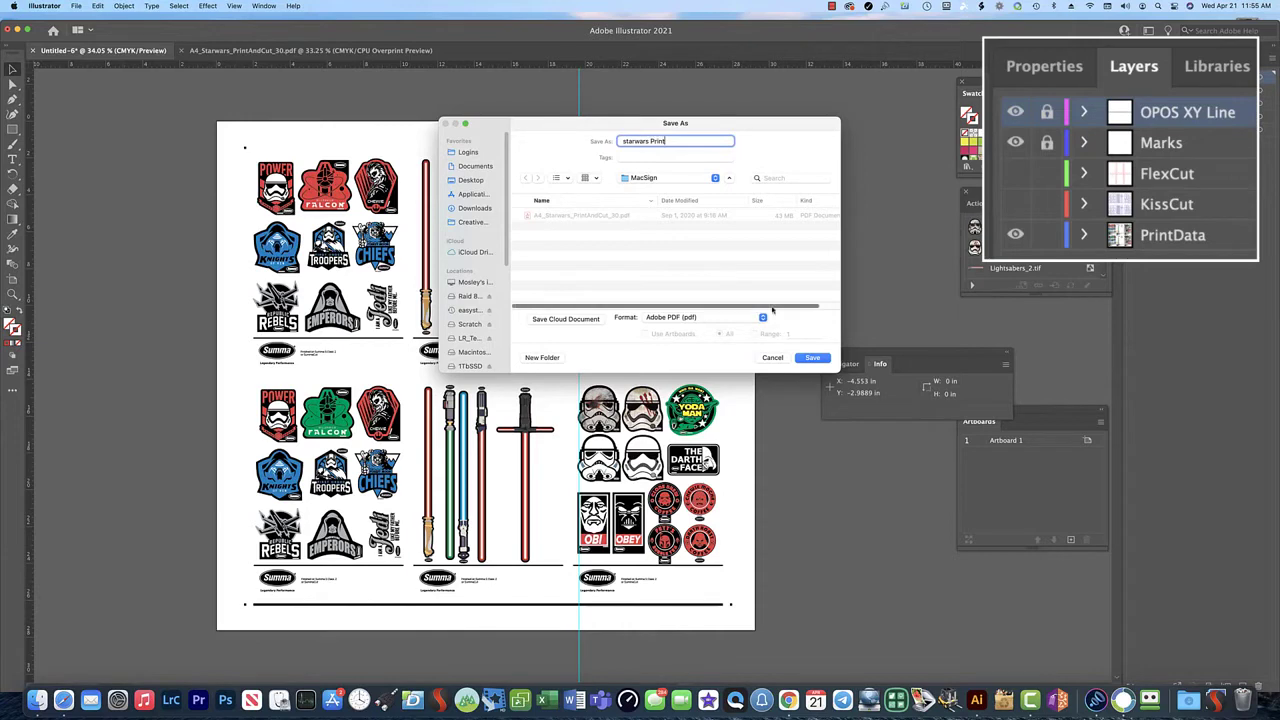
pyautogui.click(812, 358)
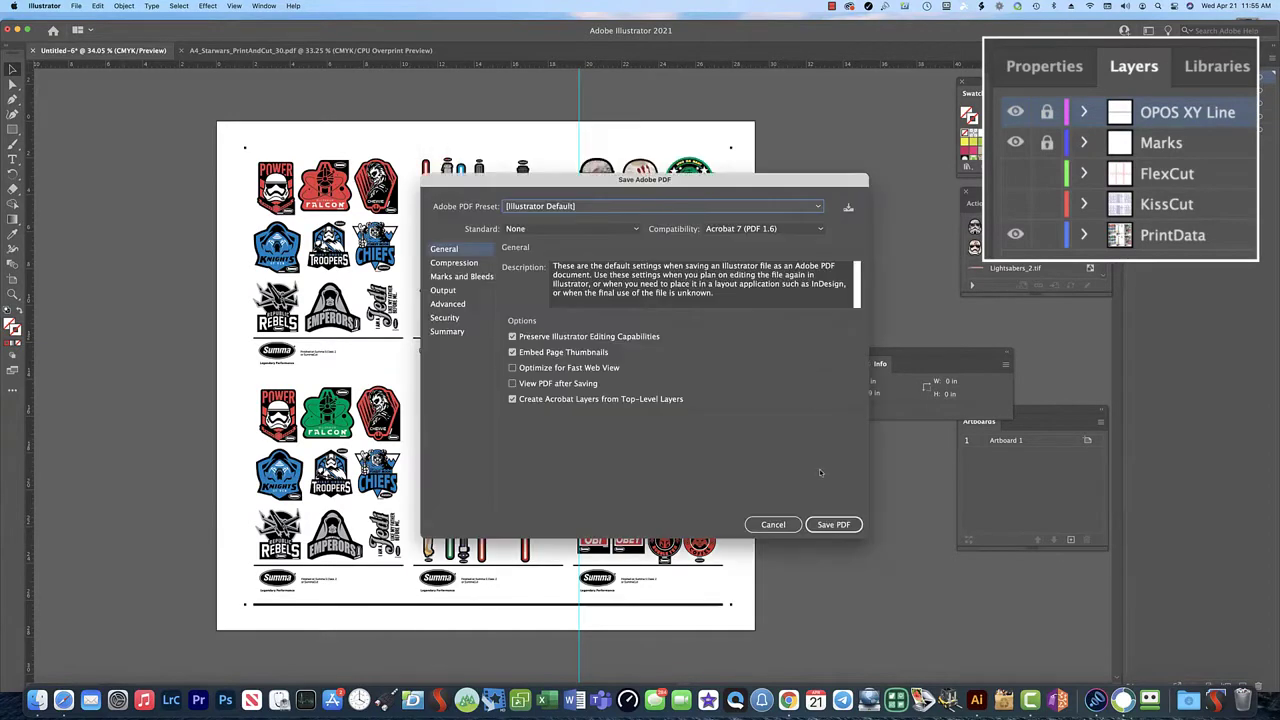
pyautogui.click(826, 524)
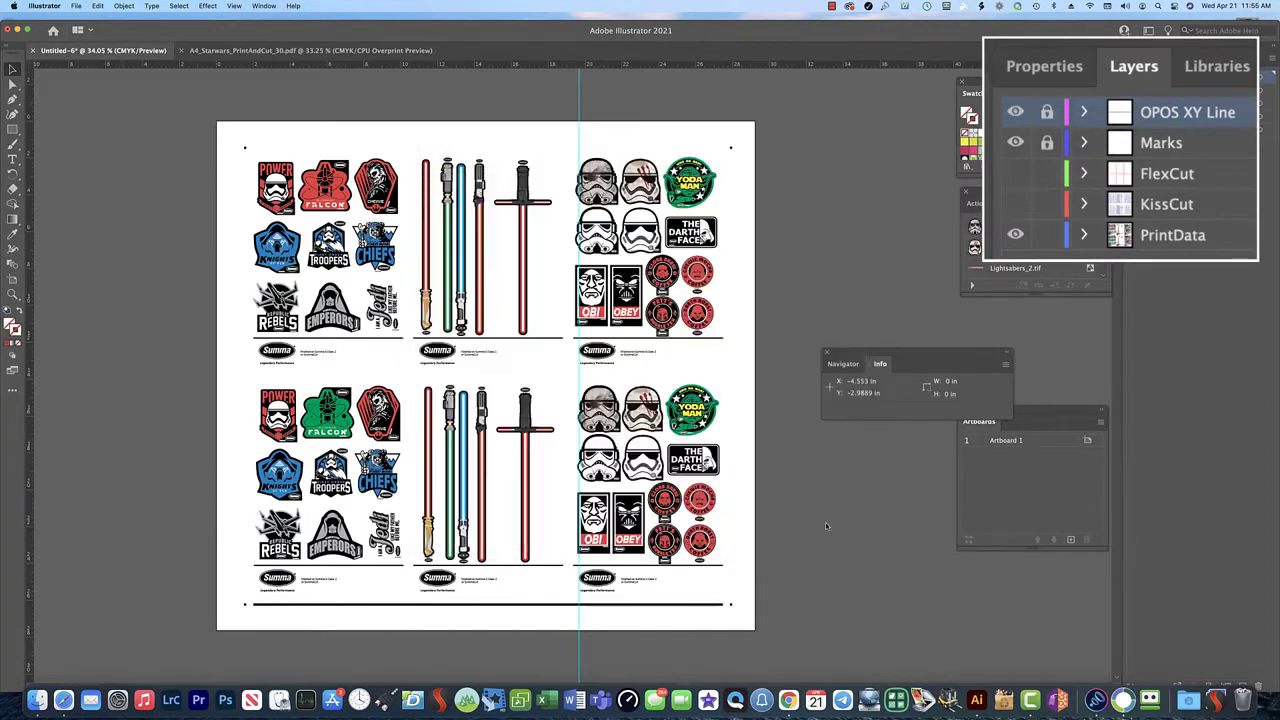